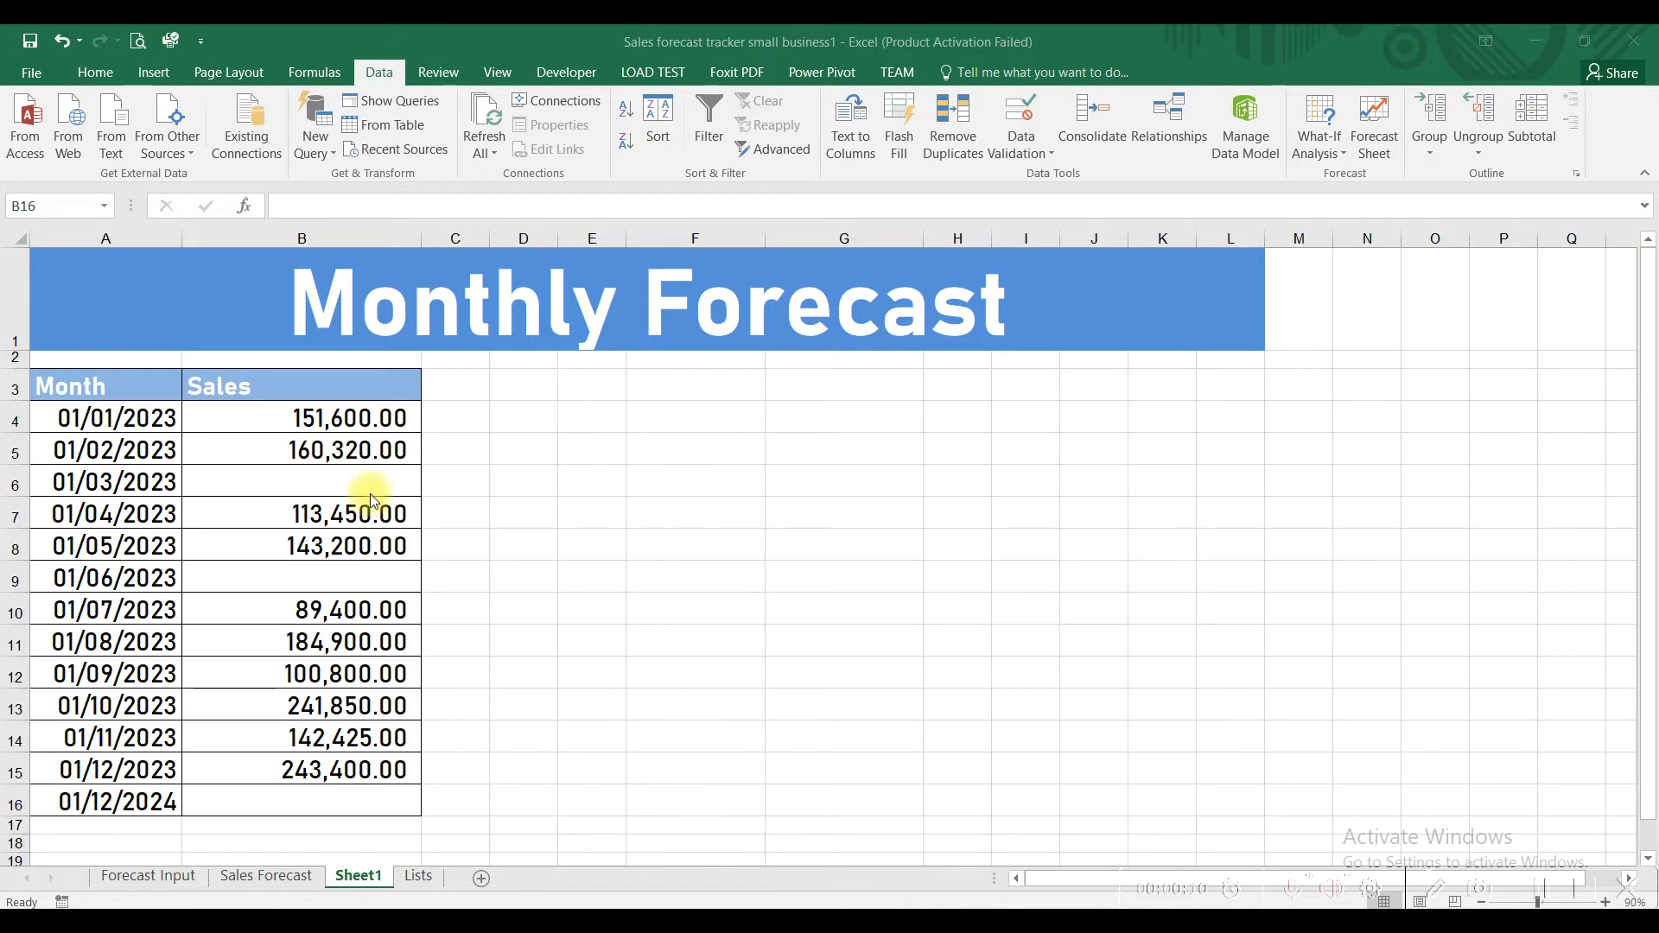
Review the dates in the Month column and the recorded values in the Sales column.
click(124, 424)
drag(101, 417, 99, 793)
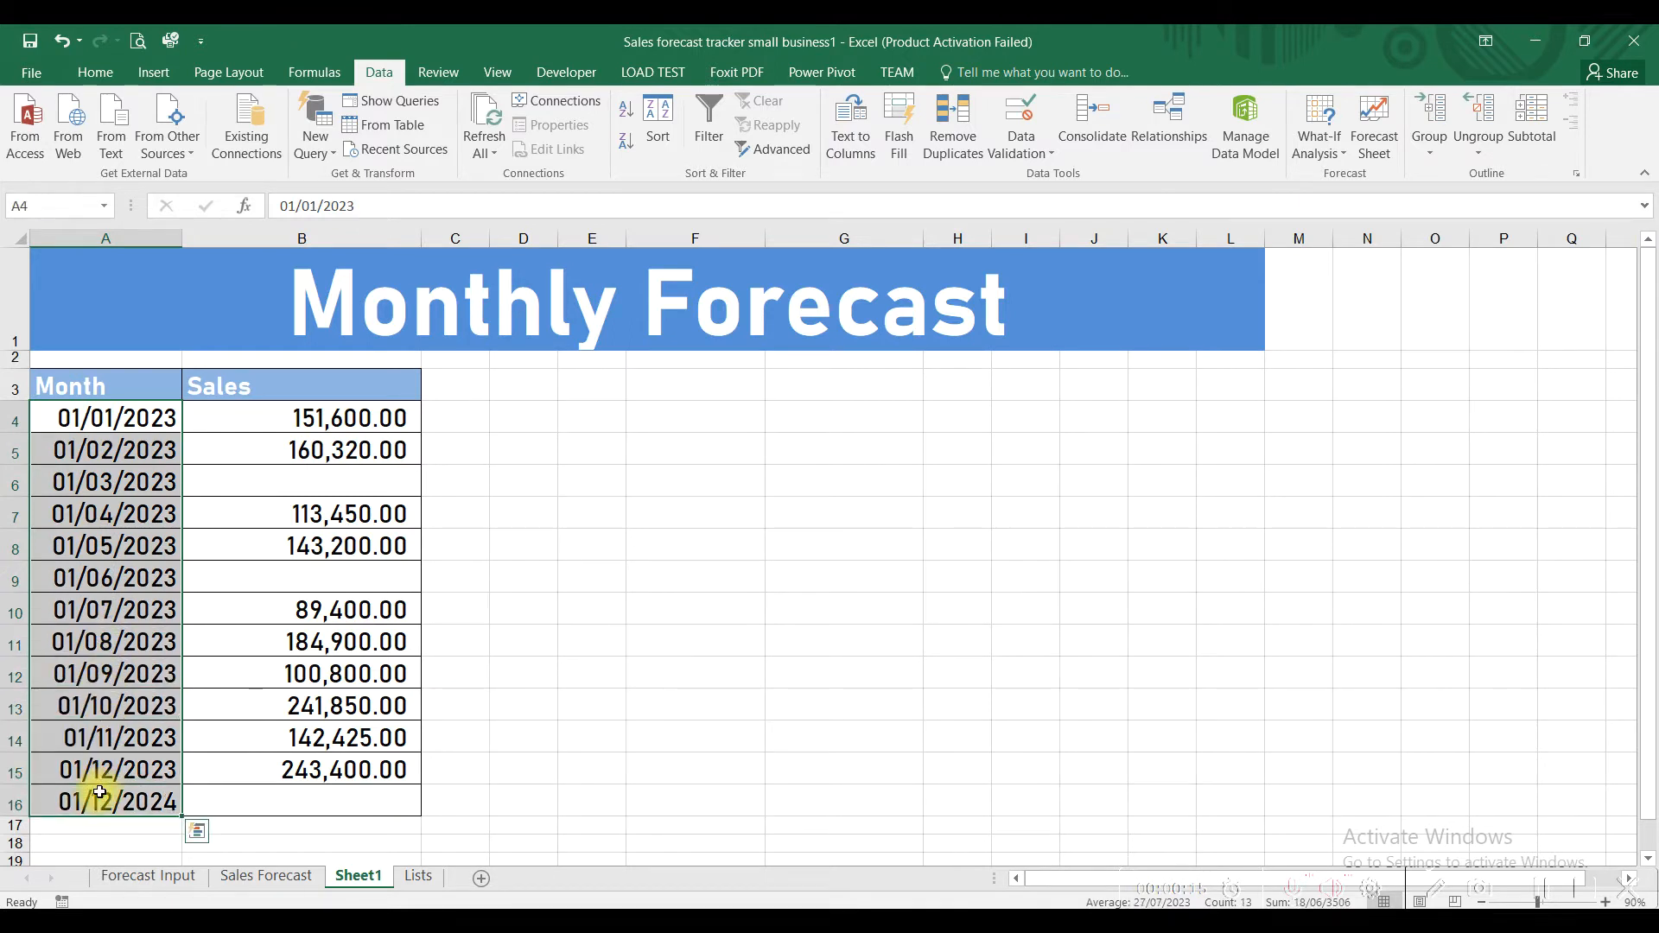
click(148, 773)
drag(148, 773, 164, 420)
drag(278, 415, 240, 769)
click(72, 804)
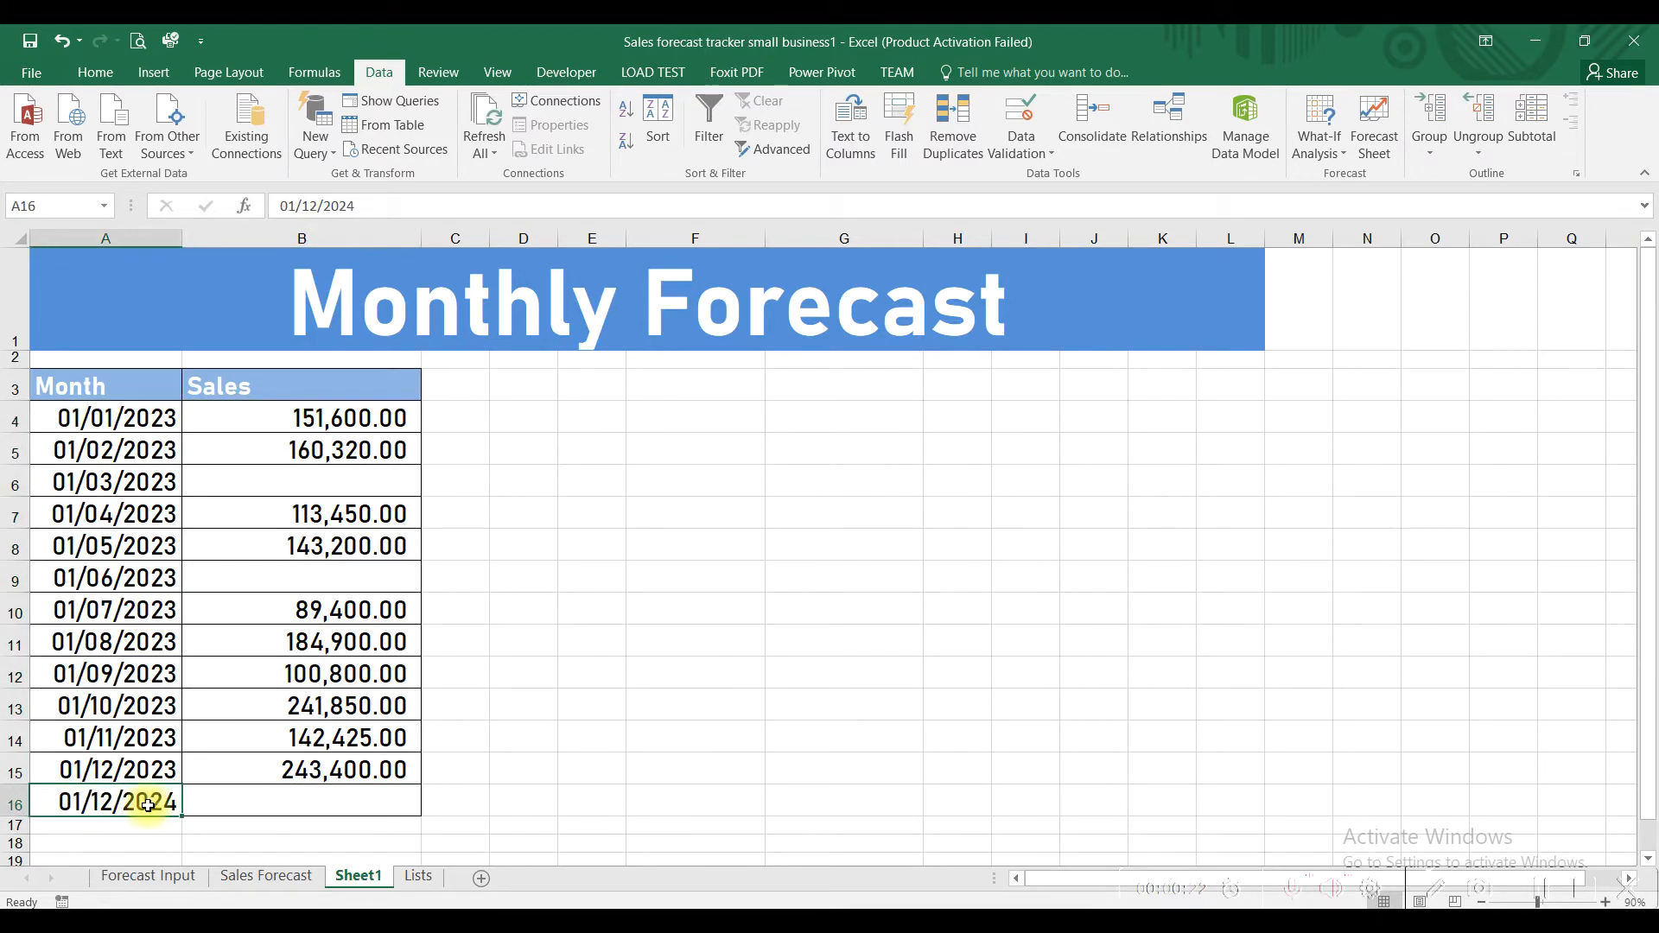
Begin a FORECAST formula in cell B16, in the Sales column beside the 01/12/2024 date.
click(223, 805)
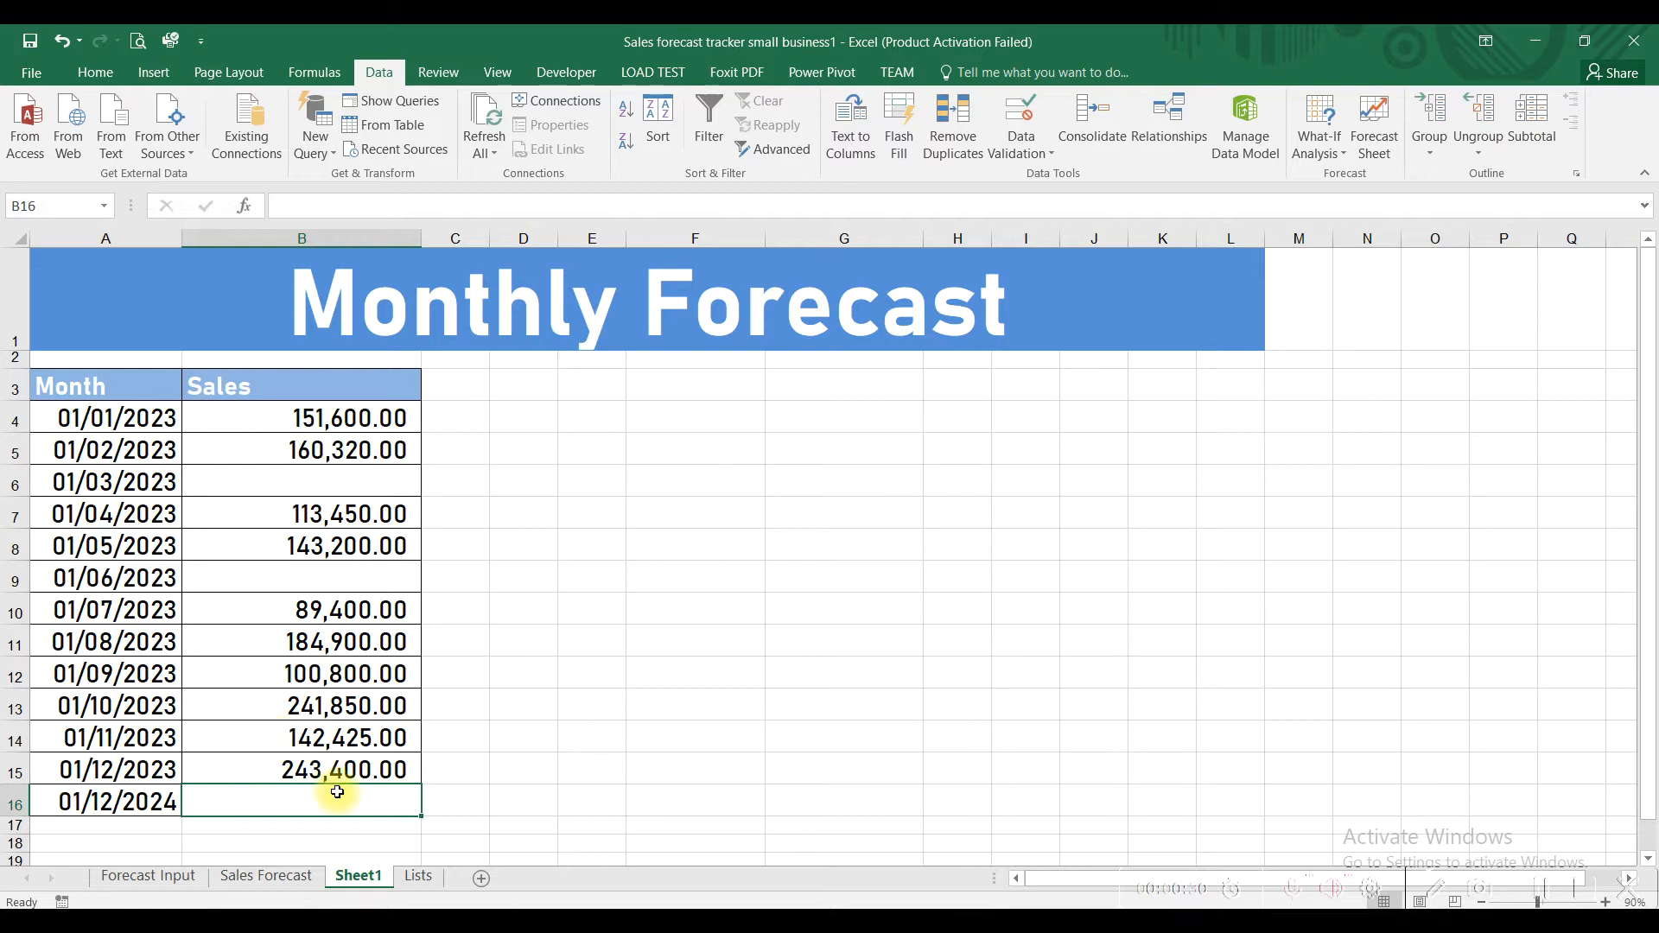
text(=)
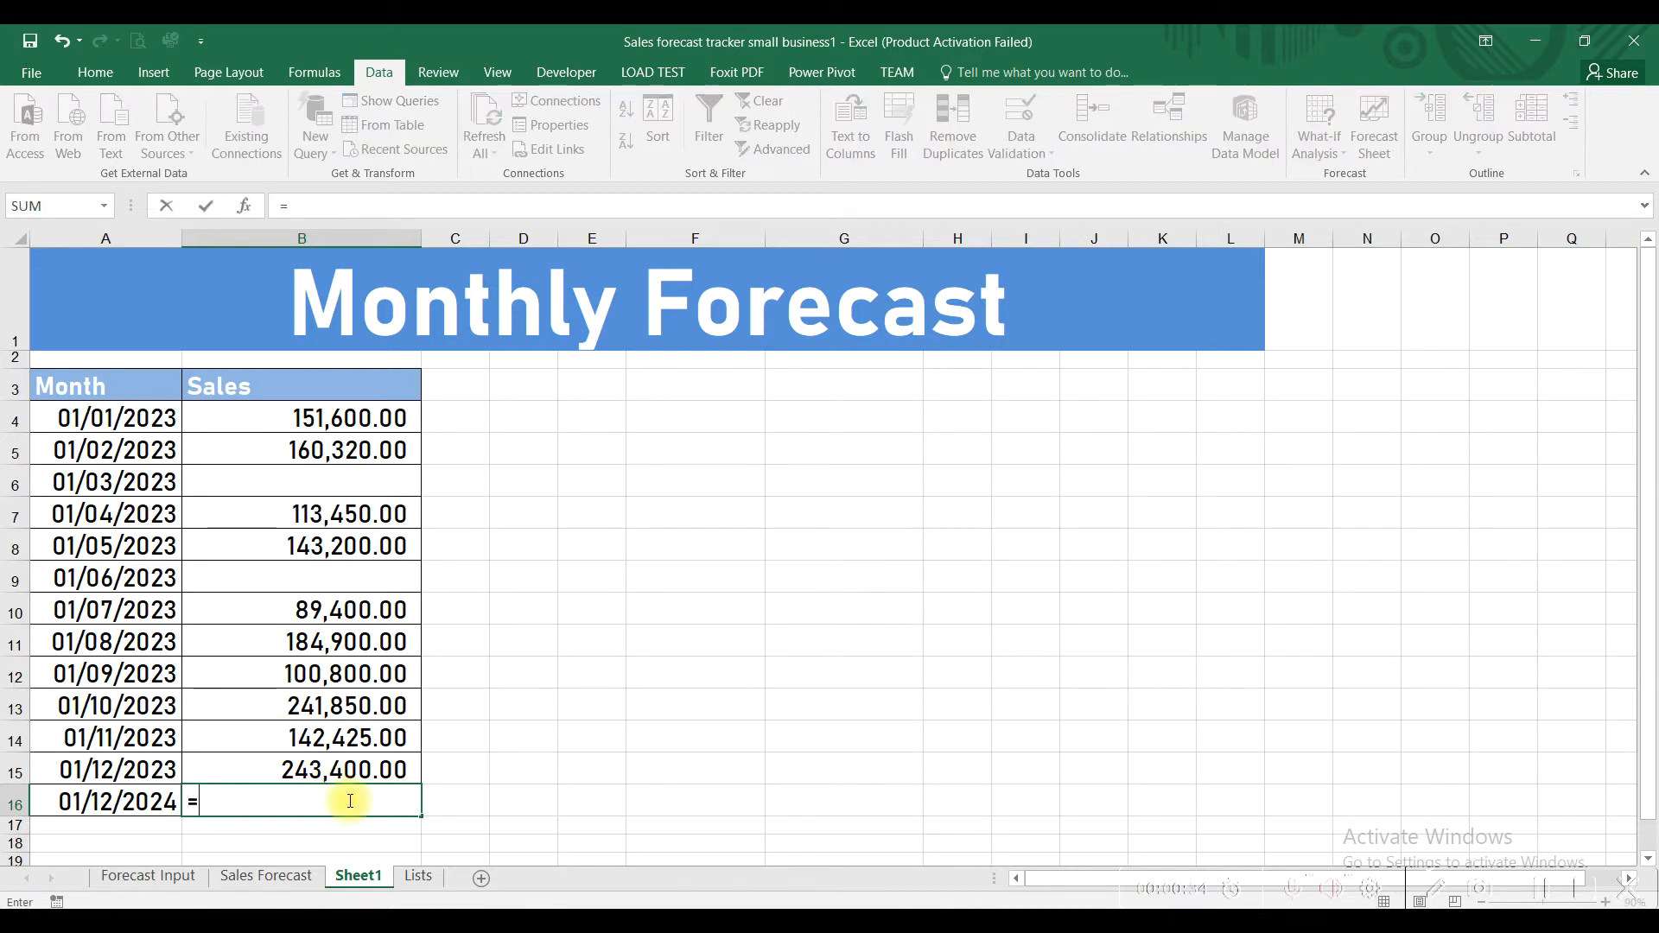
text(forc)
key(BackSpace)
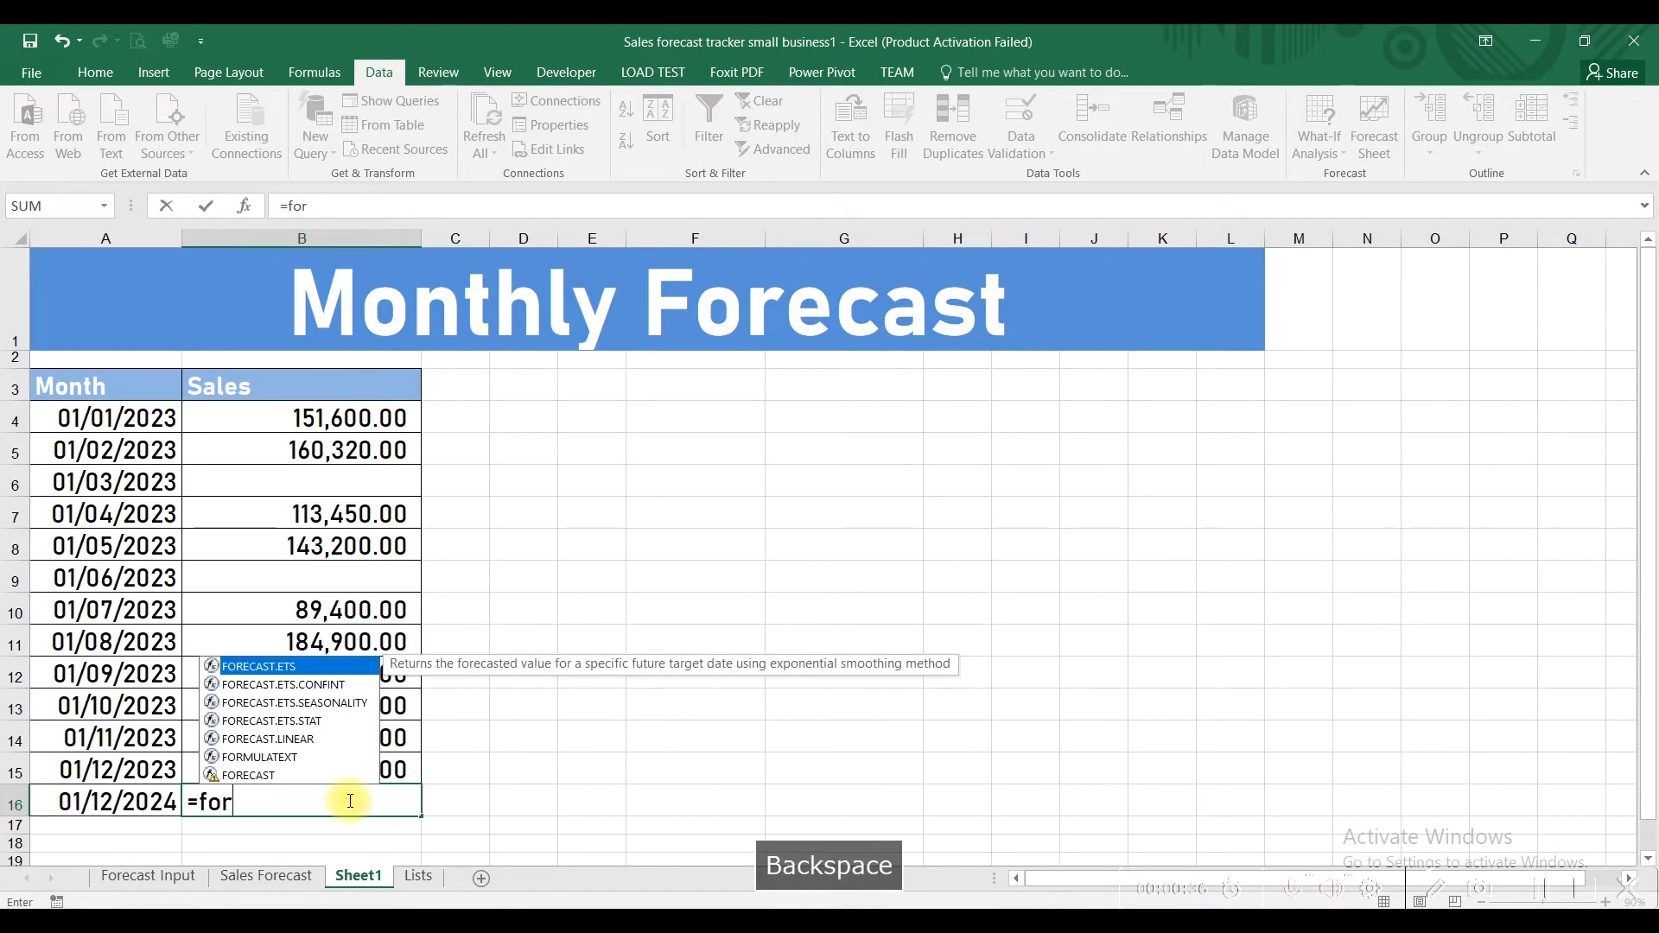
text(ce)
key(BackSpace)
key(BackSpace)
key(BackSpace)
text(reca)
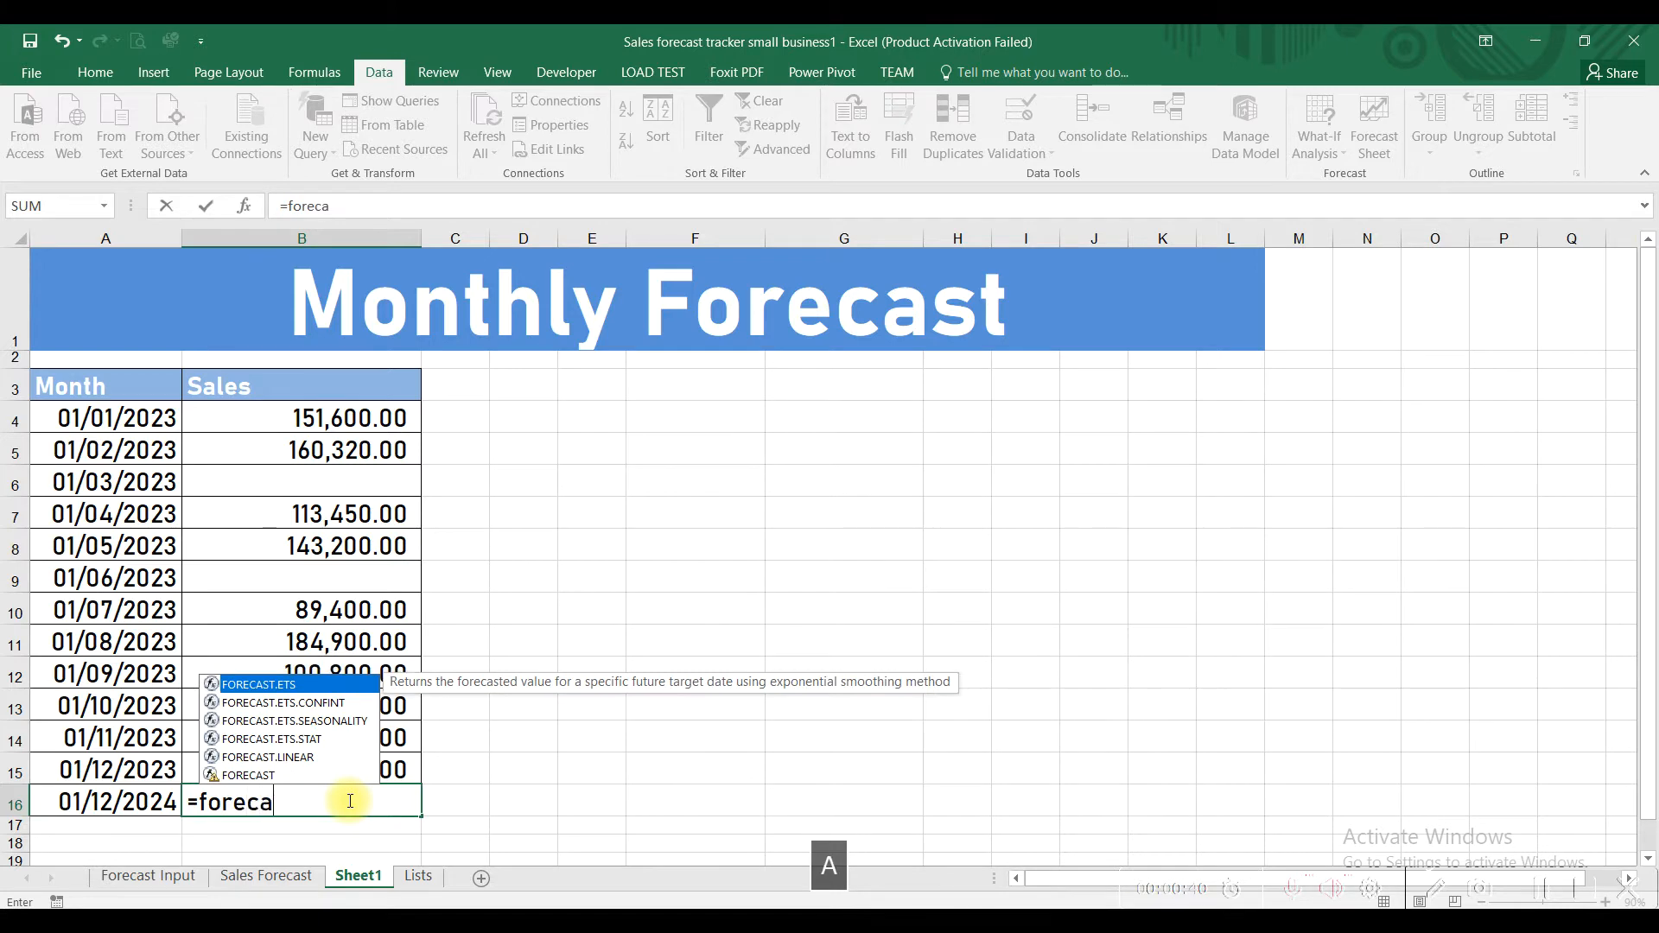
text(st()
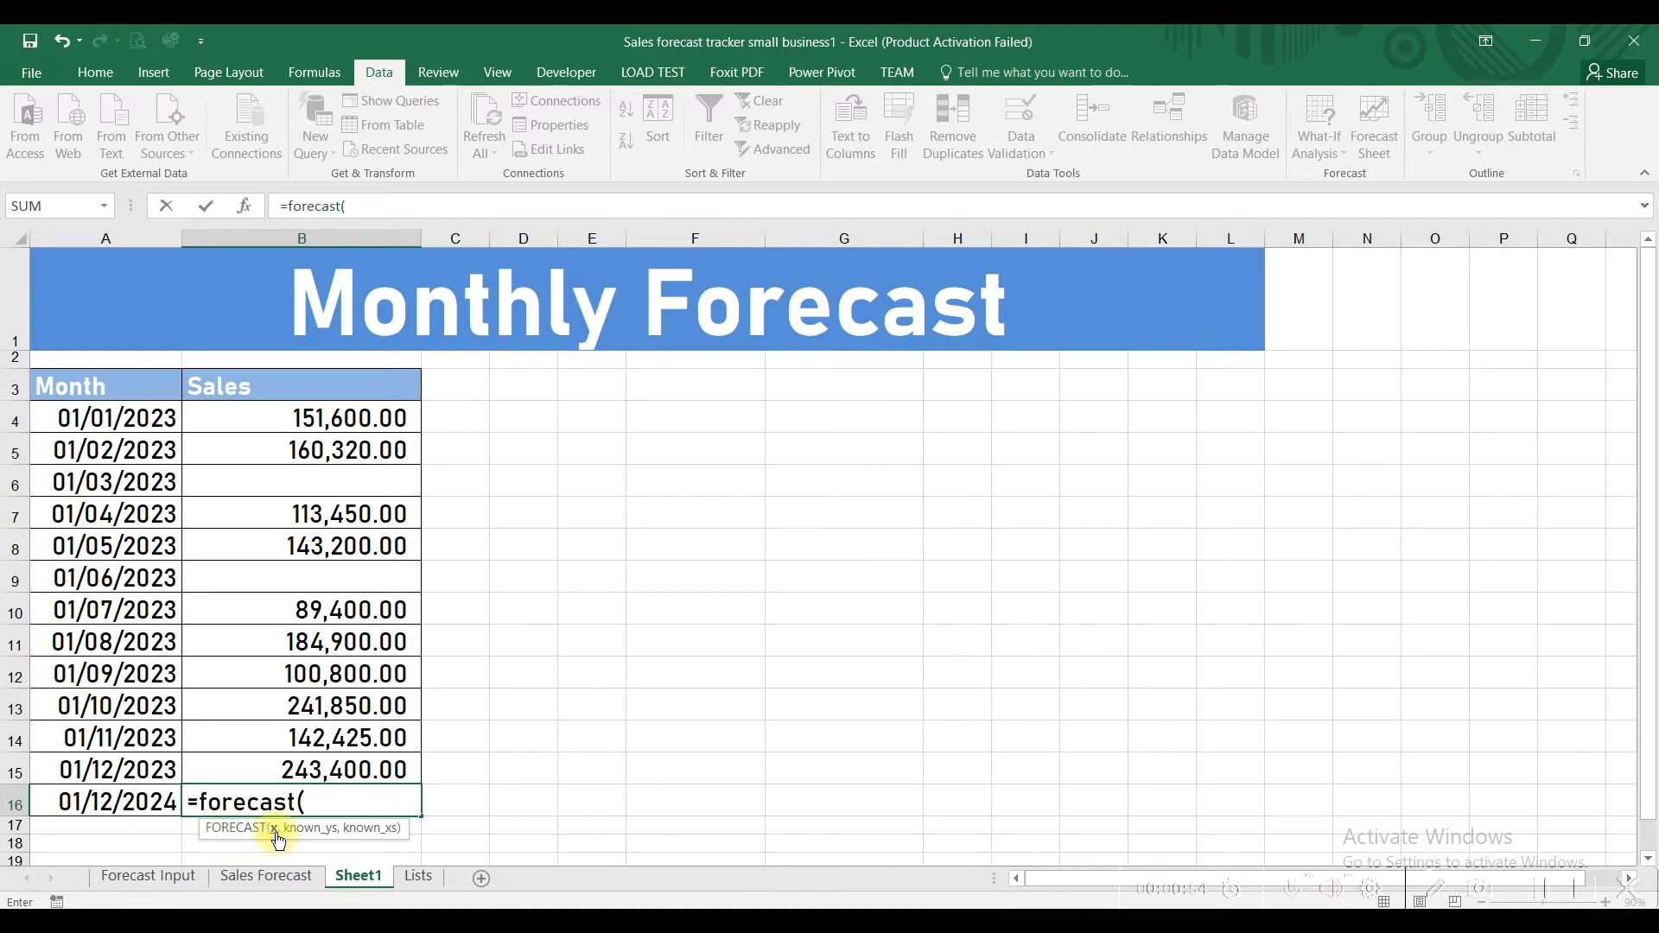
Complete the FORECAST formula with A16 as x, B4:B15 as known ys and A4:A15 as known xs.
click(129, 794)
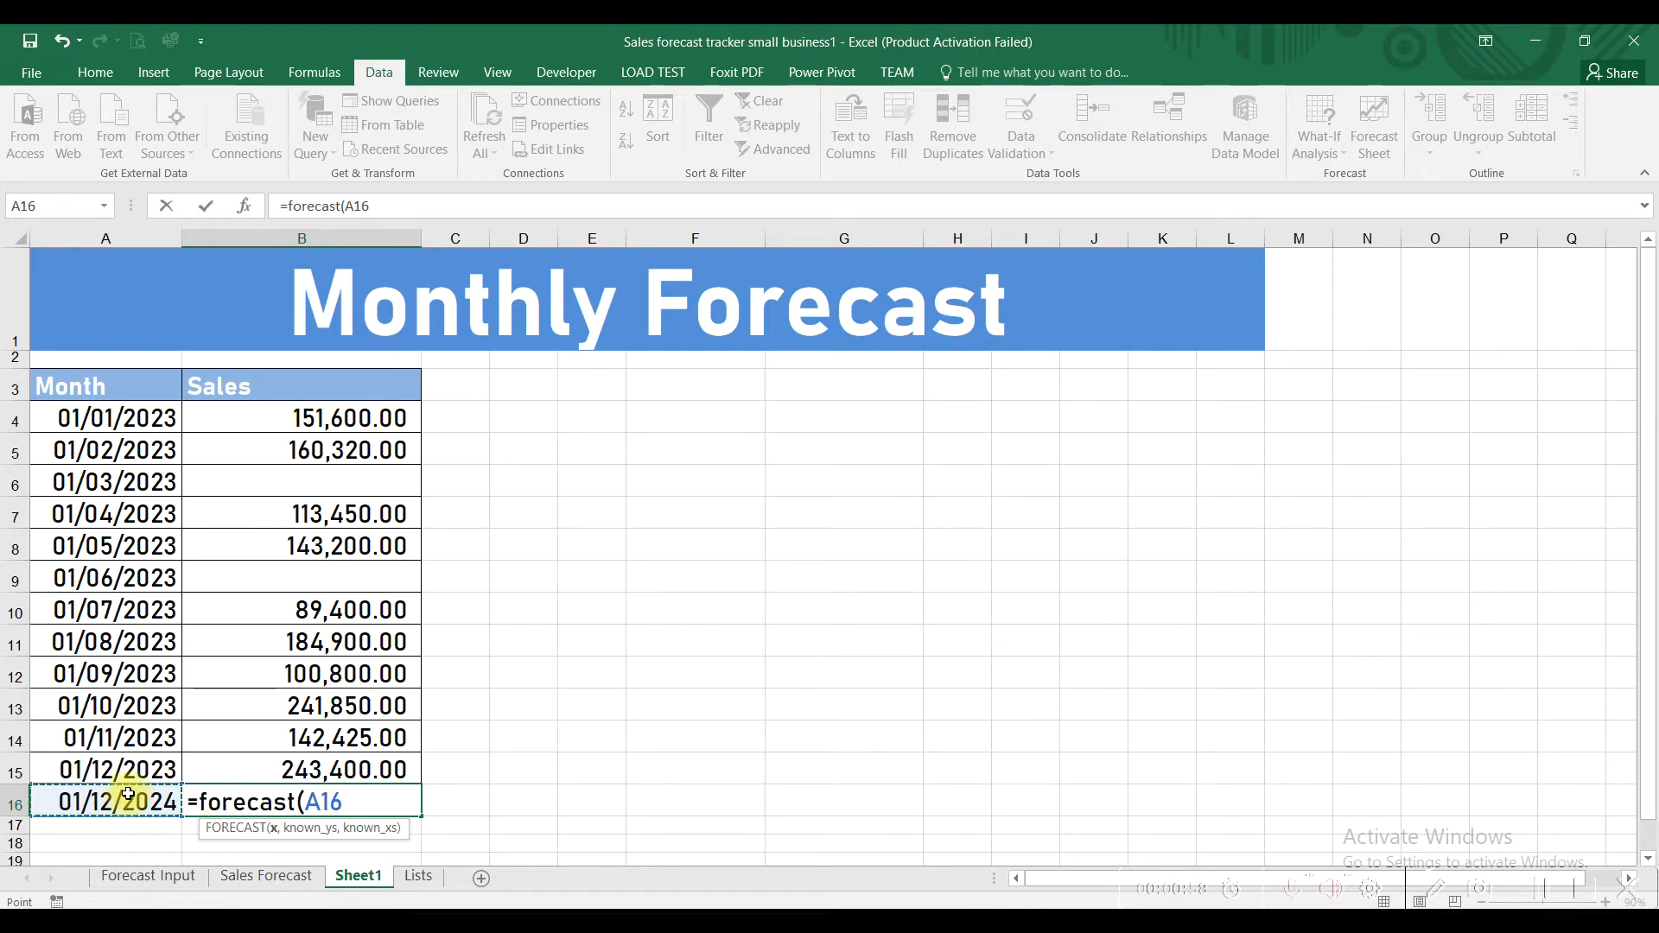
text(,)
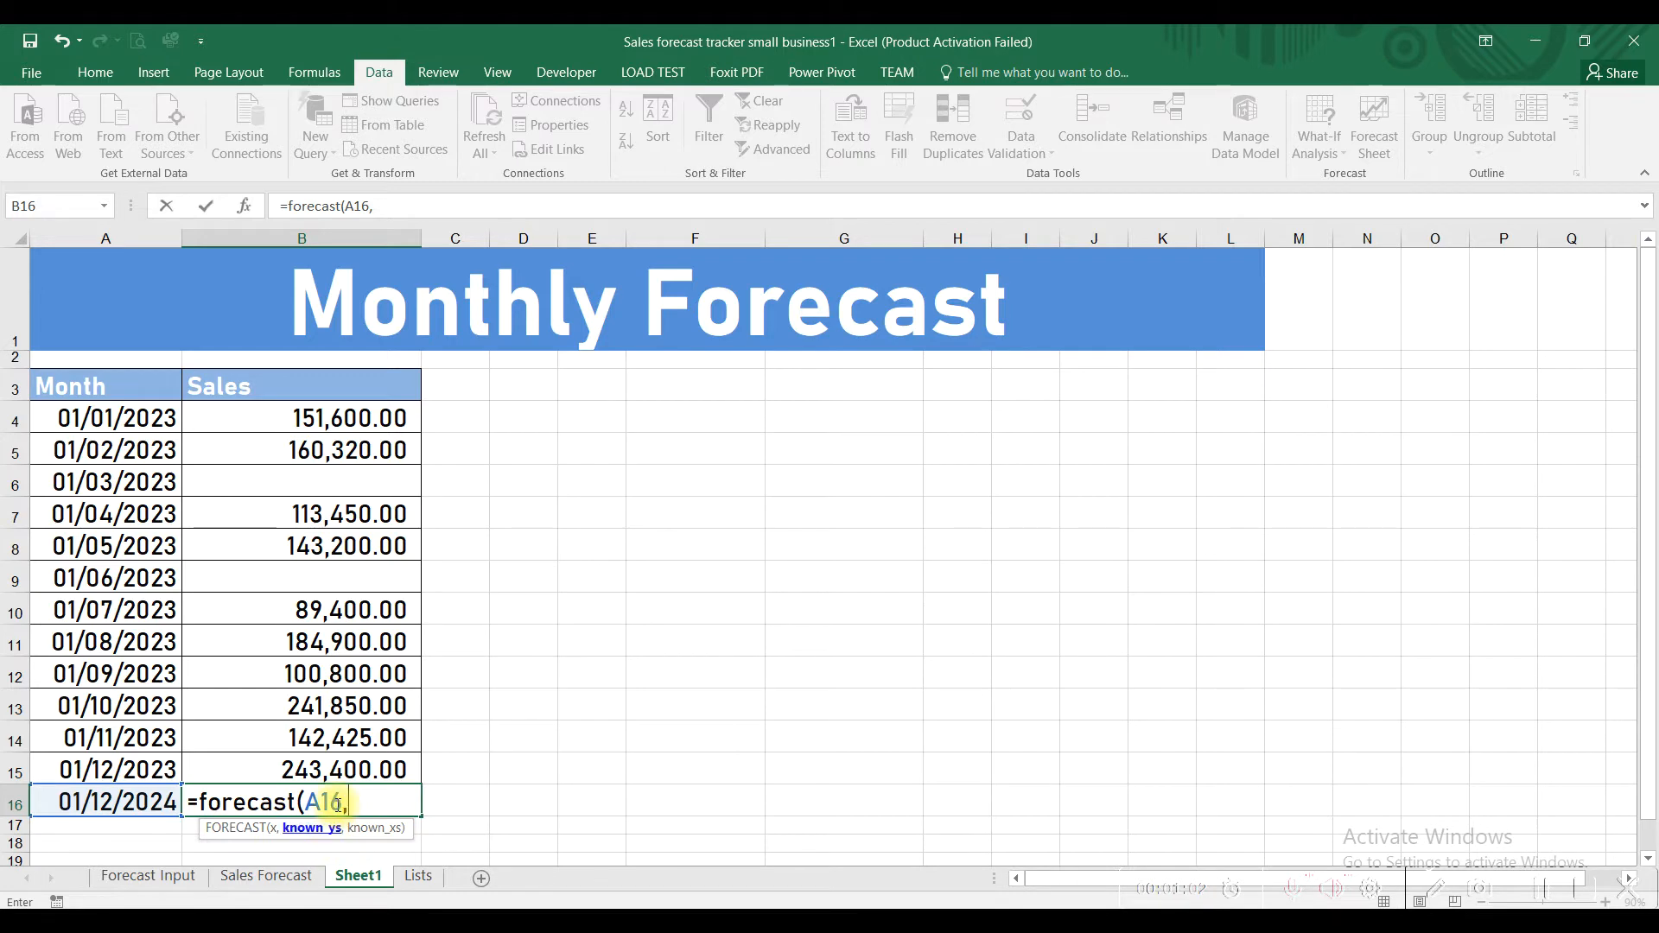
drag(311, 417, 337, 767)
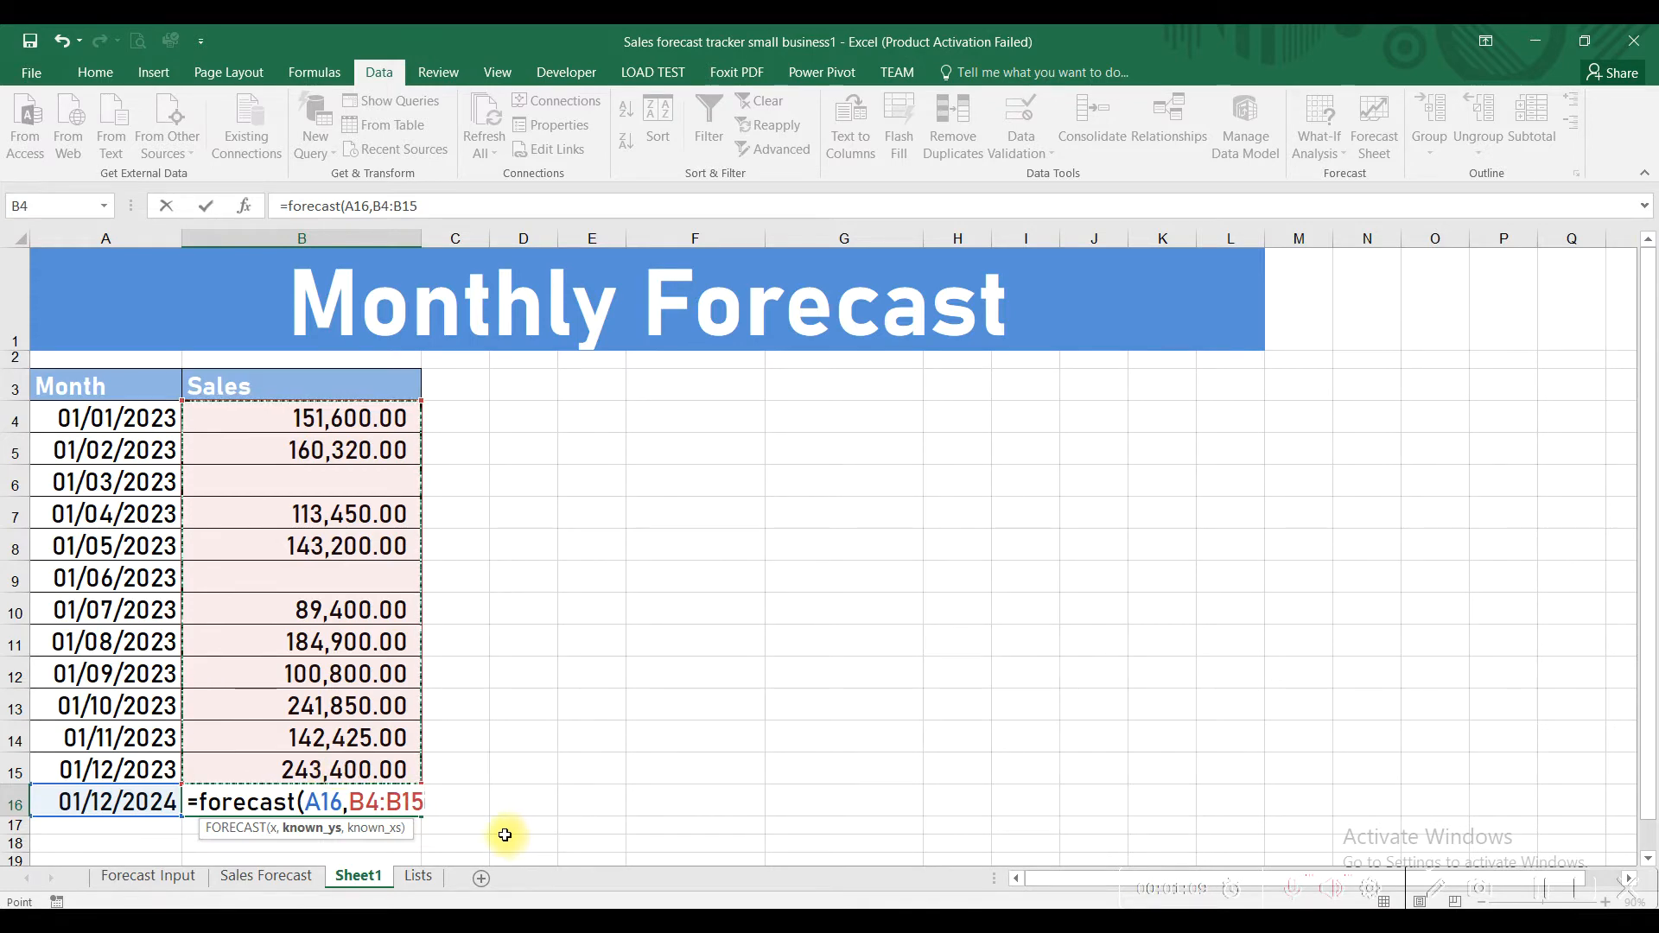
text(,)
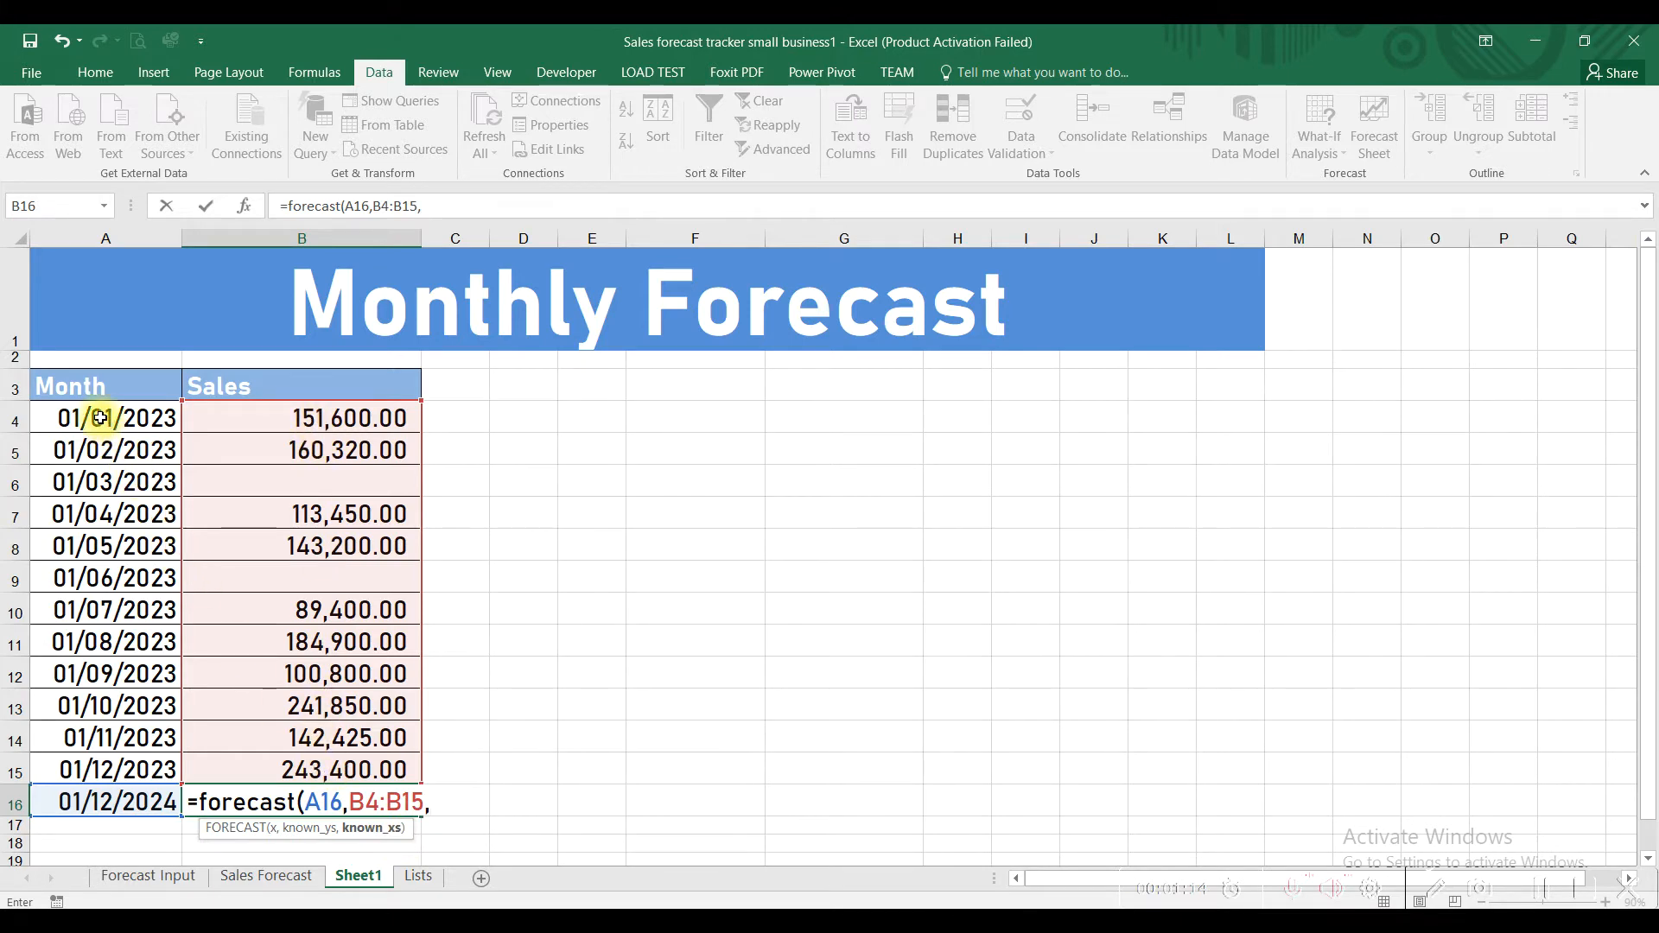
drag(102, 419, 129, 767)
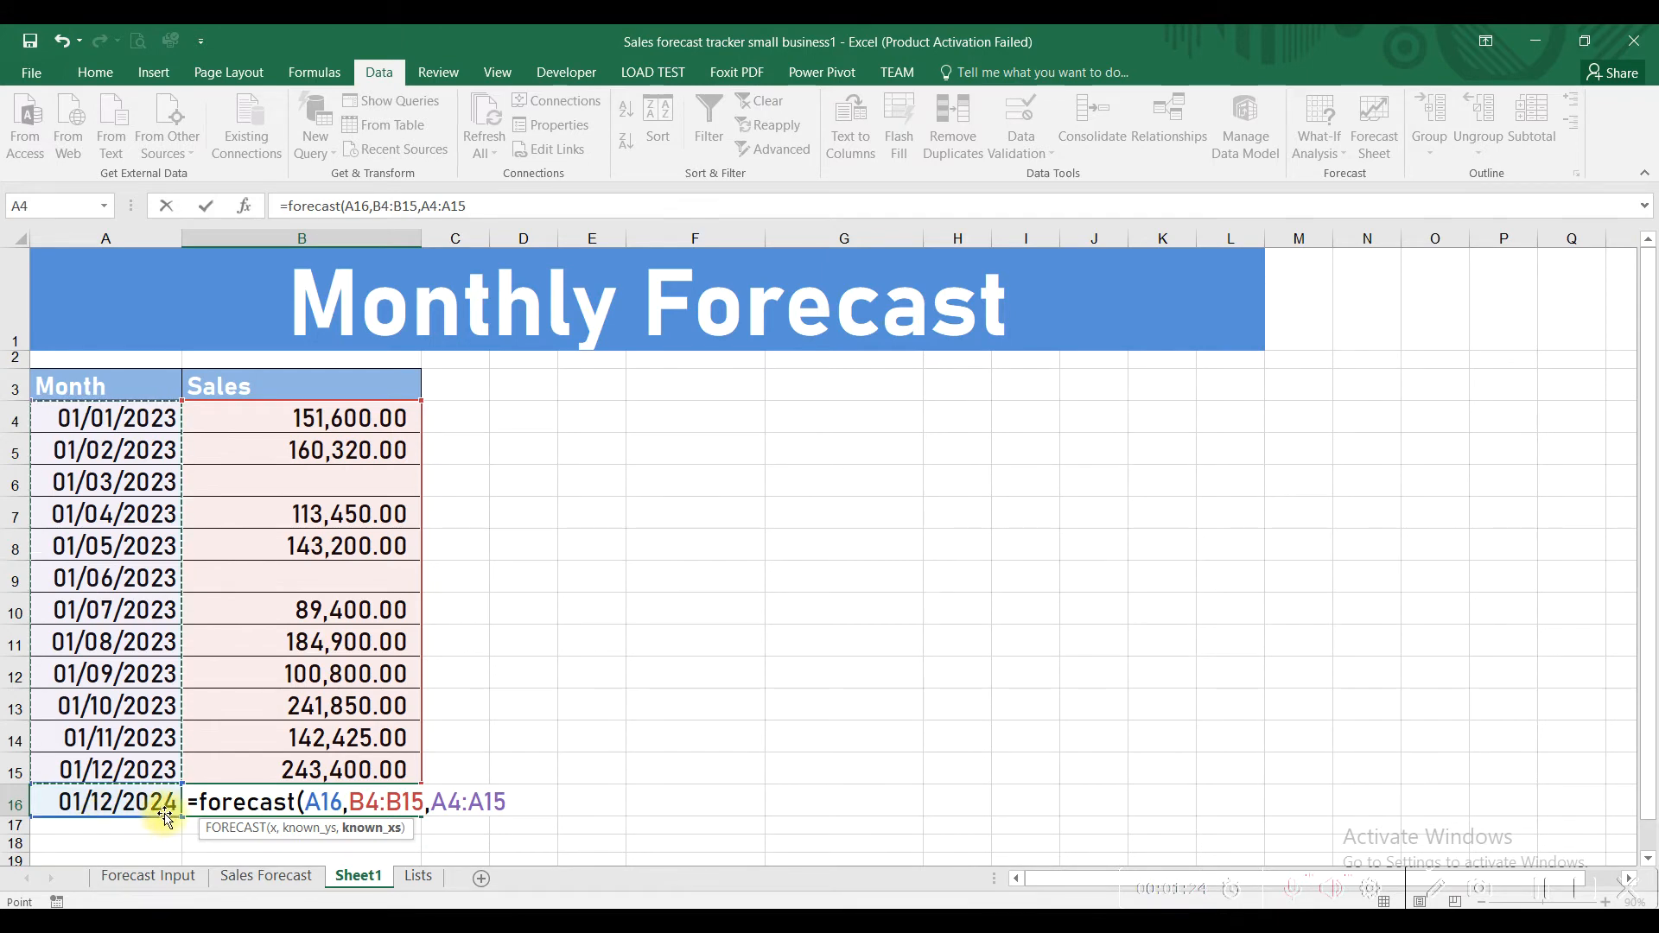
text())
key(Return)
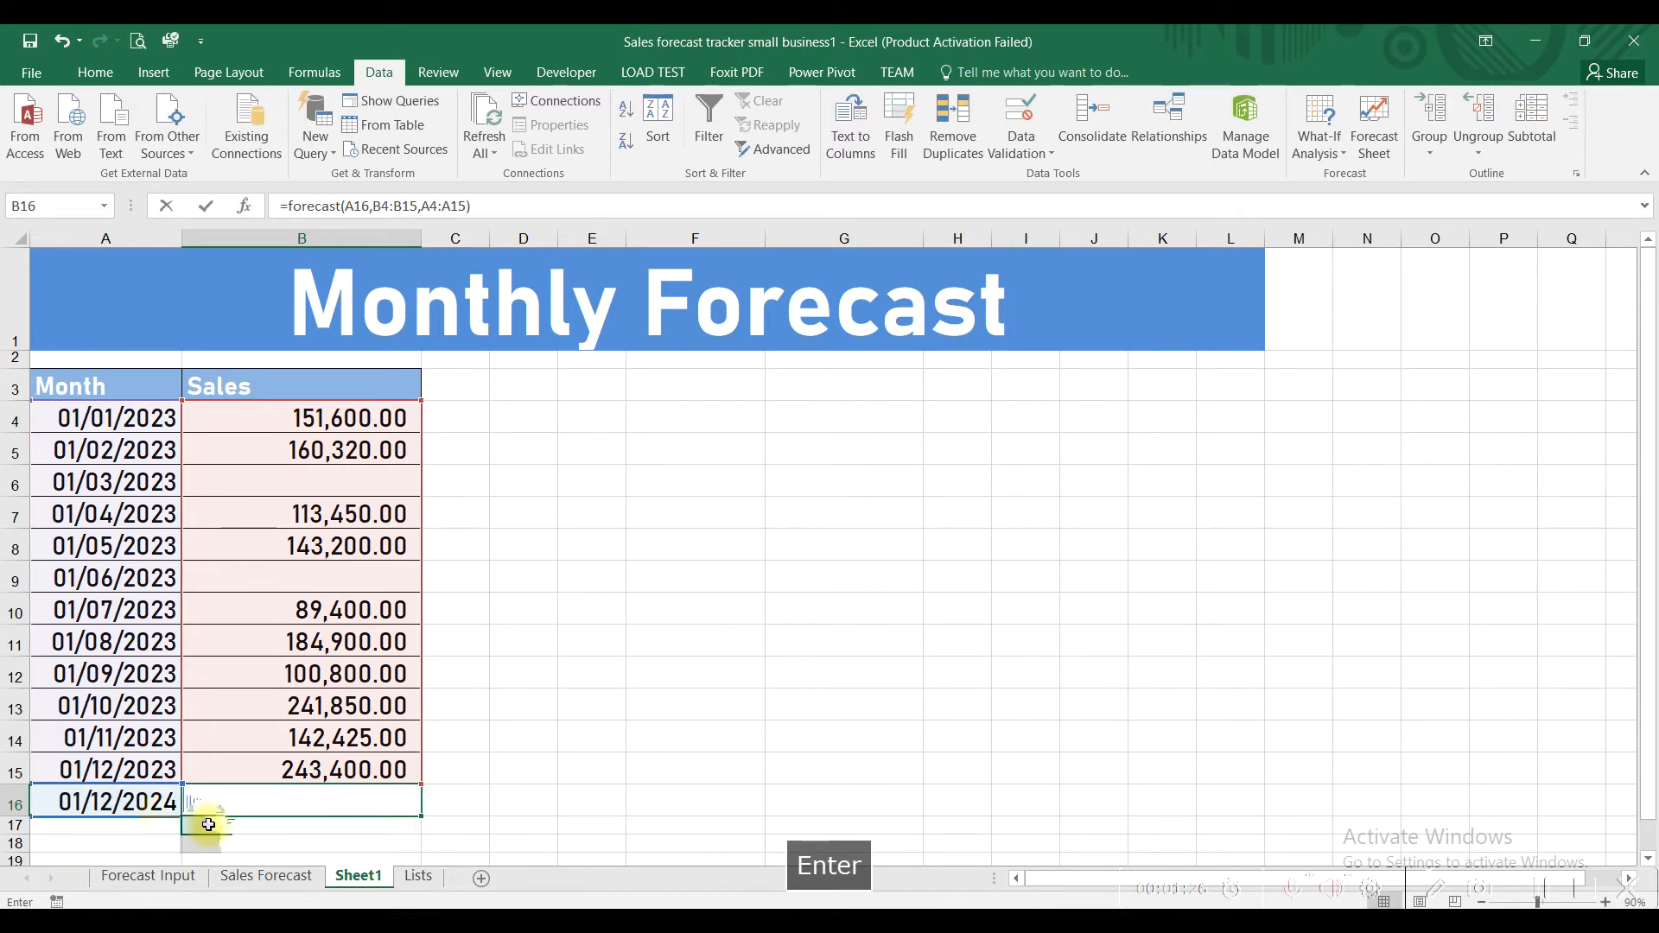
Clear the date and the forecast formula from cells A16:B16.
click(277, 801)
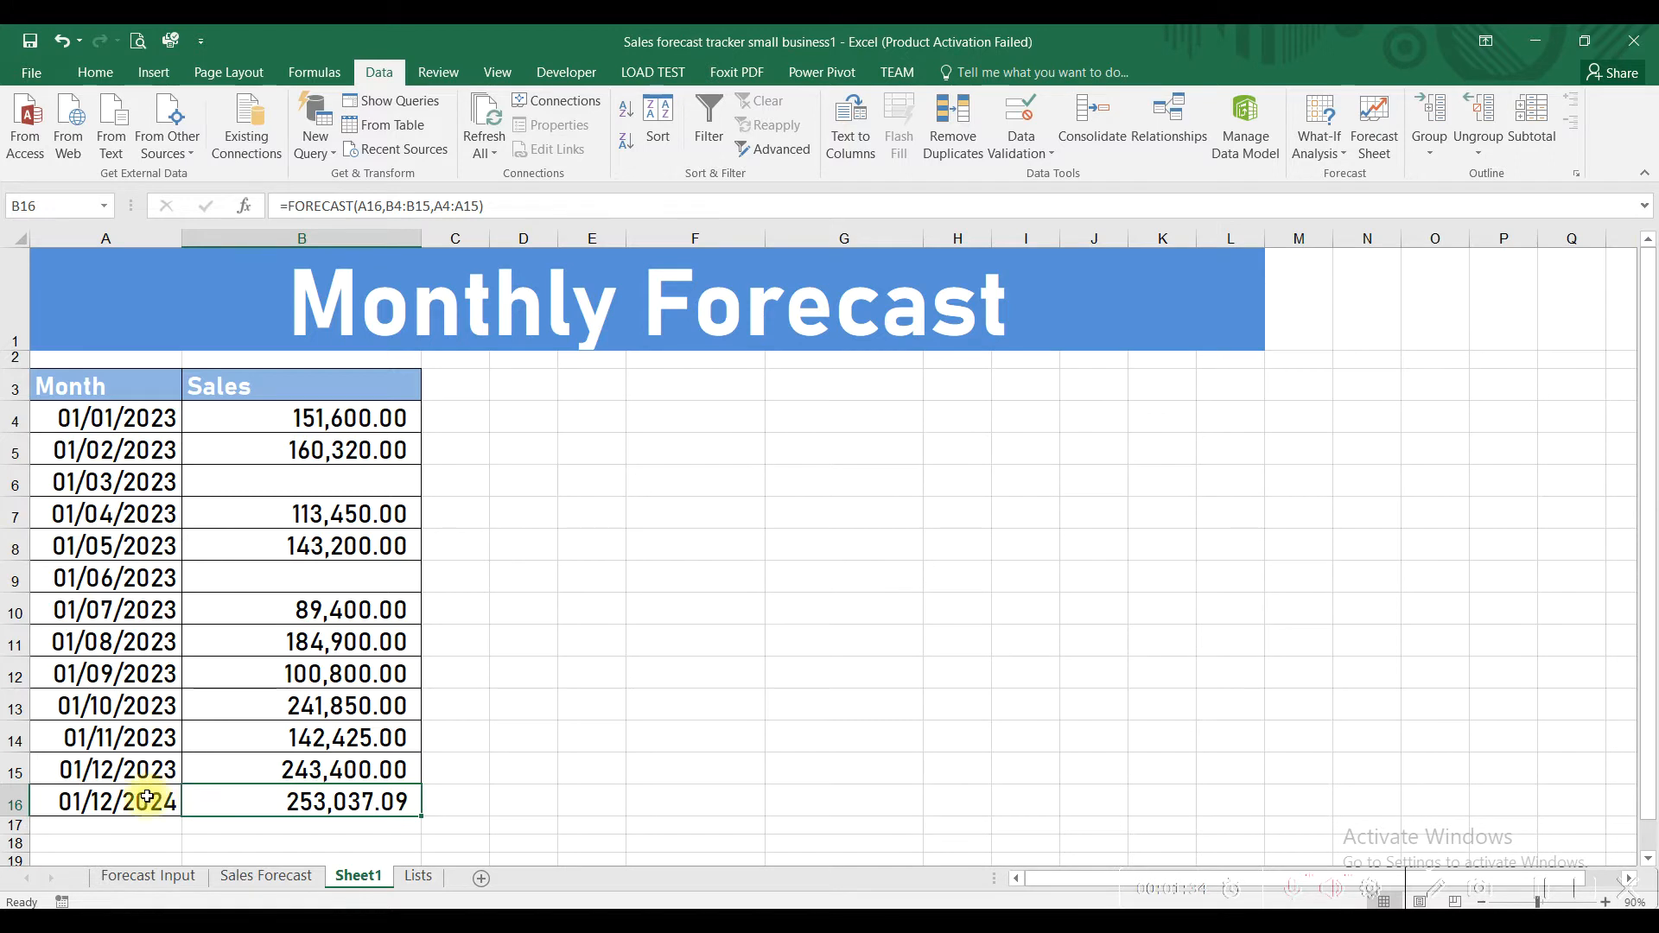
drag(143, 798, 234, 805)
key(Delete)
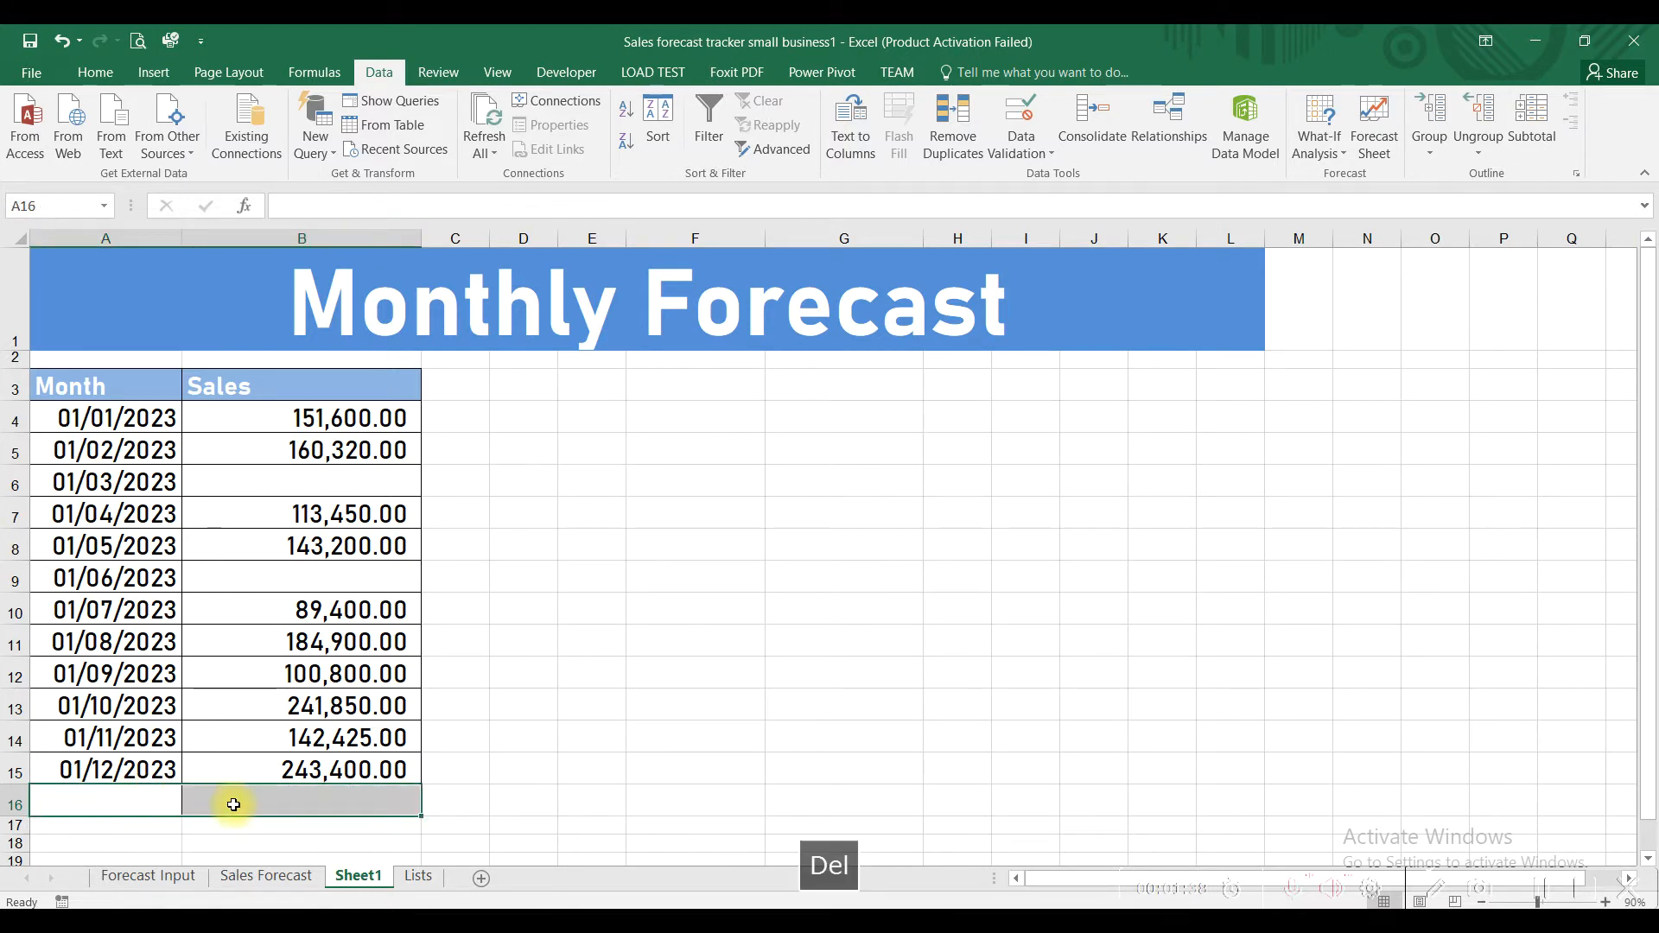
Start a forecast worksheet from the Month and Sales data and expand its additional options.
click(92, 416)
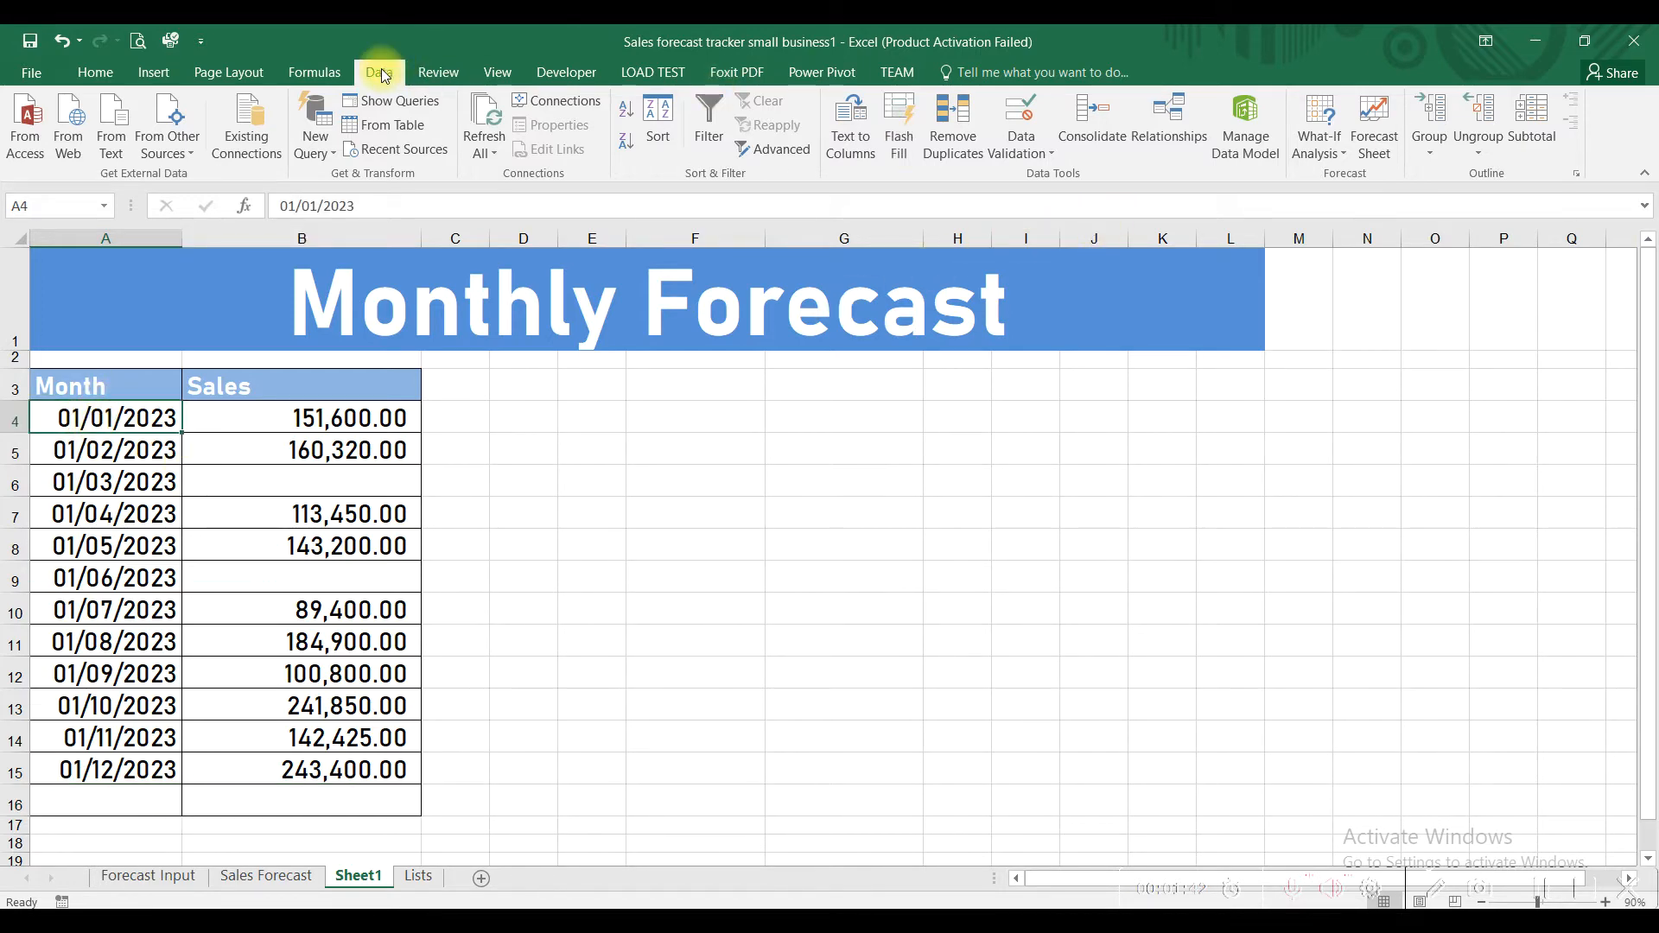
click(1360, 138)
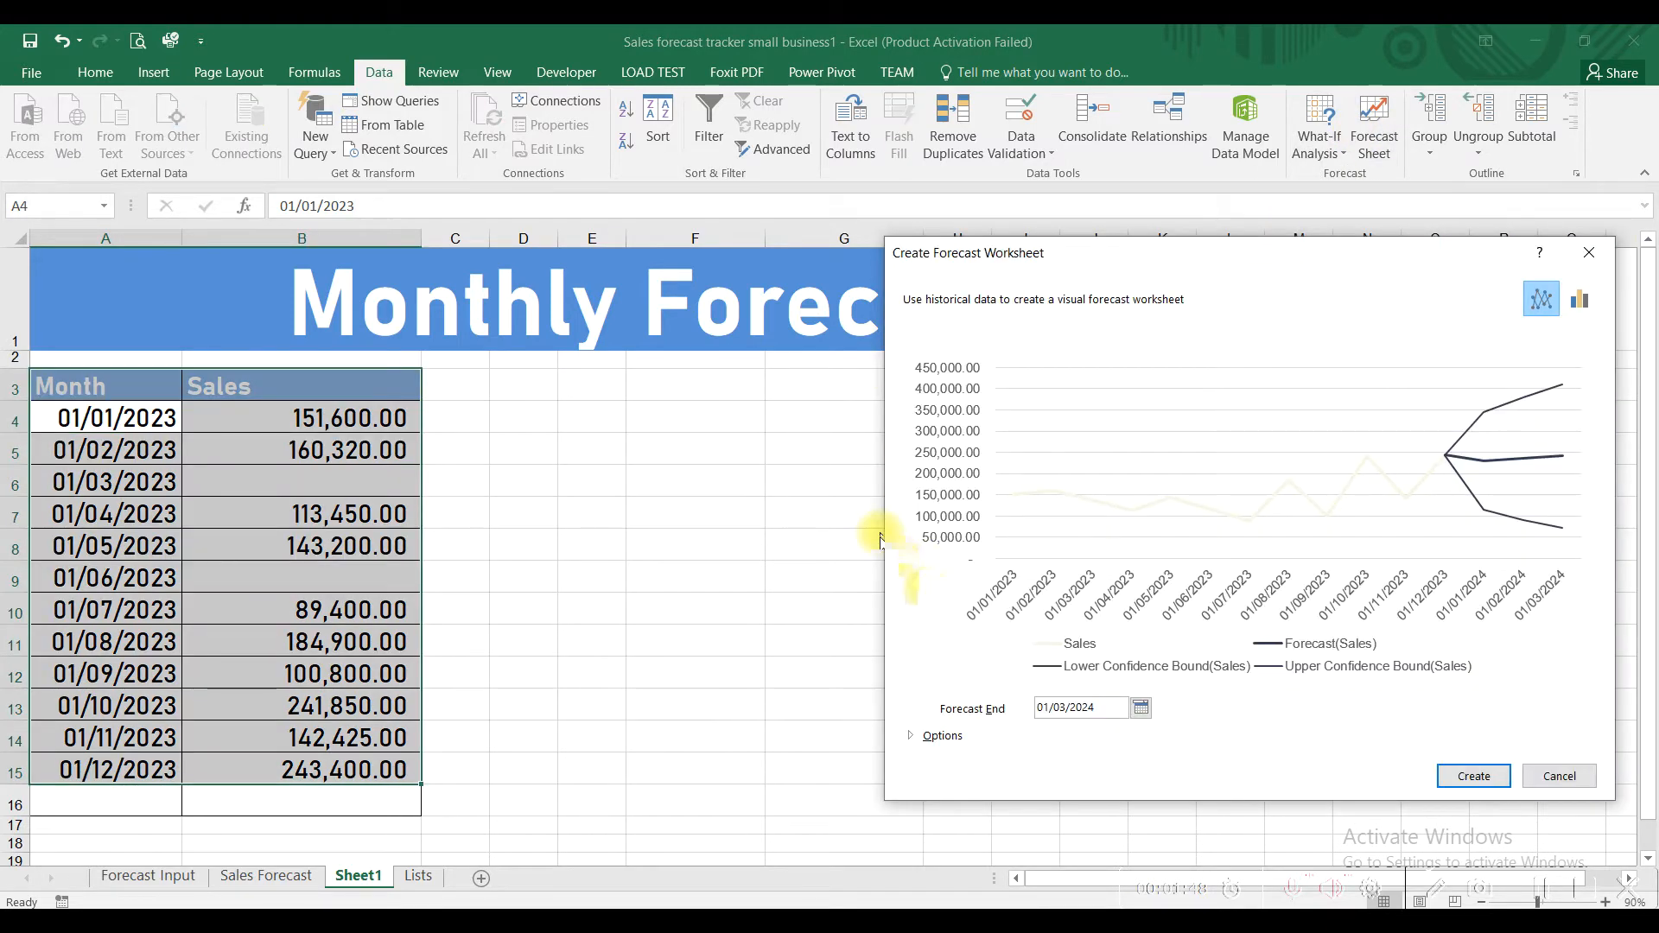
drag(1006, 256, 691, 183)
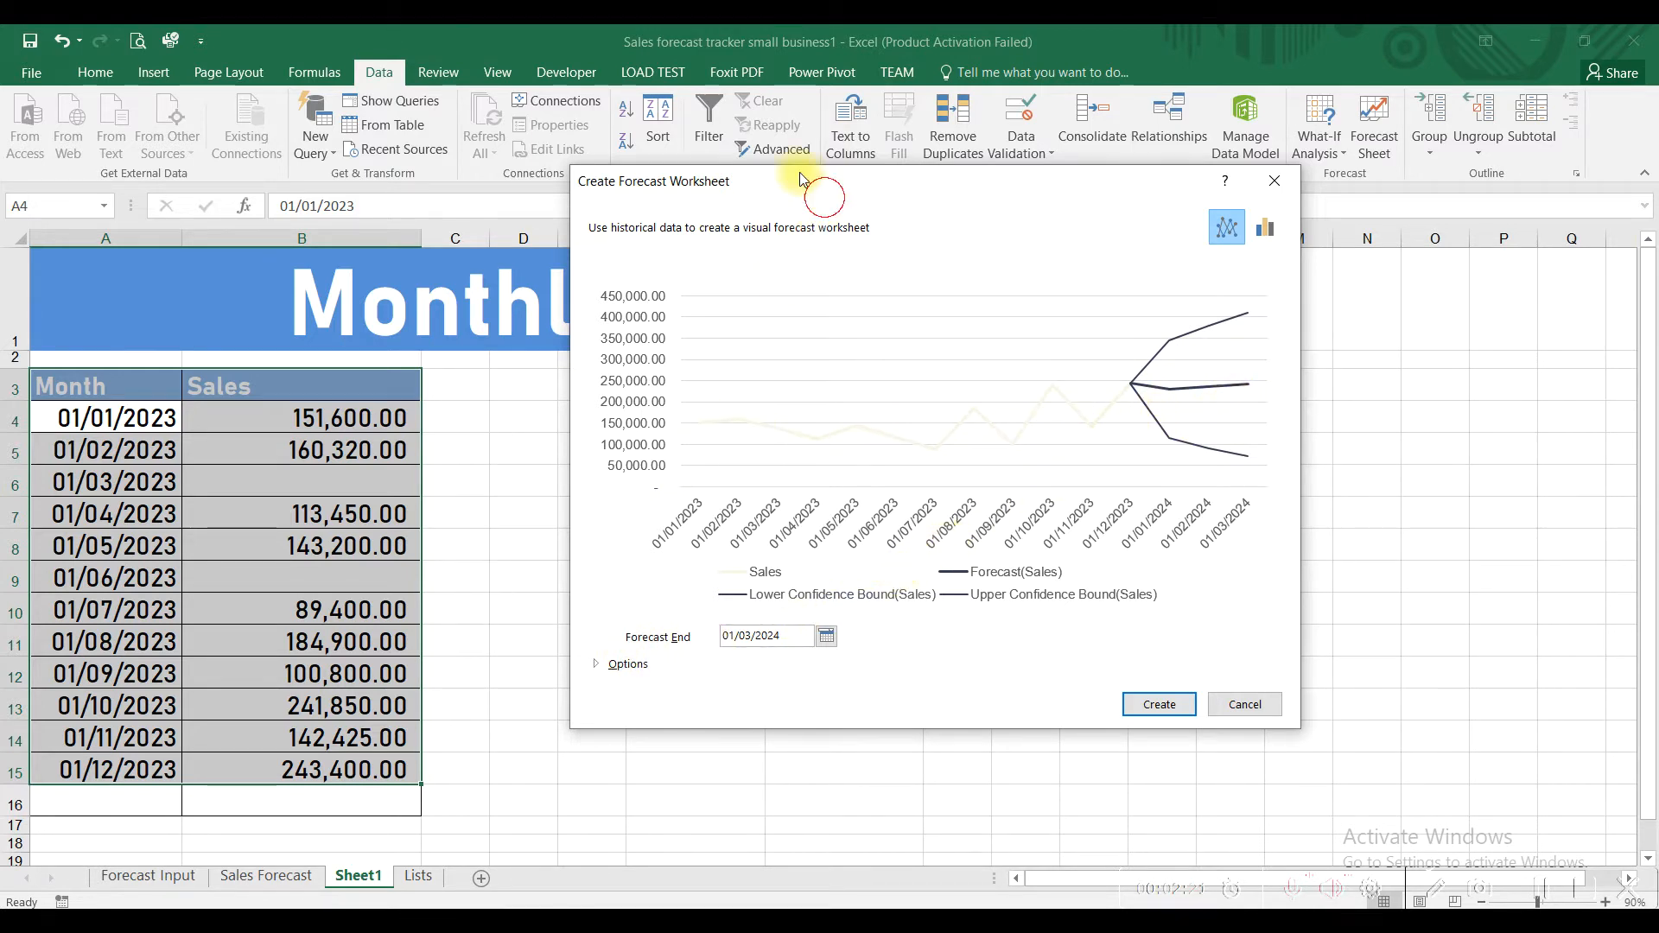
drag(792, 182, 791, 141)
click(596, 624)
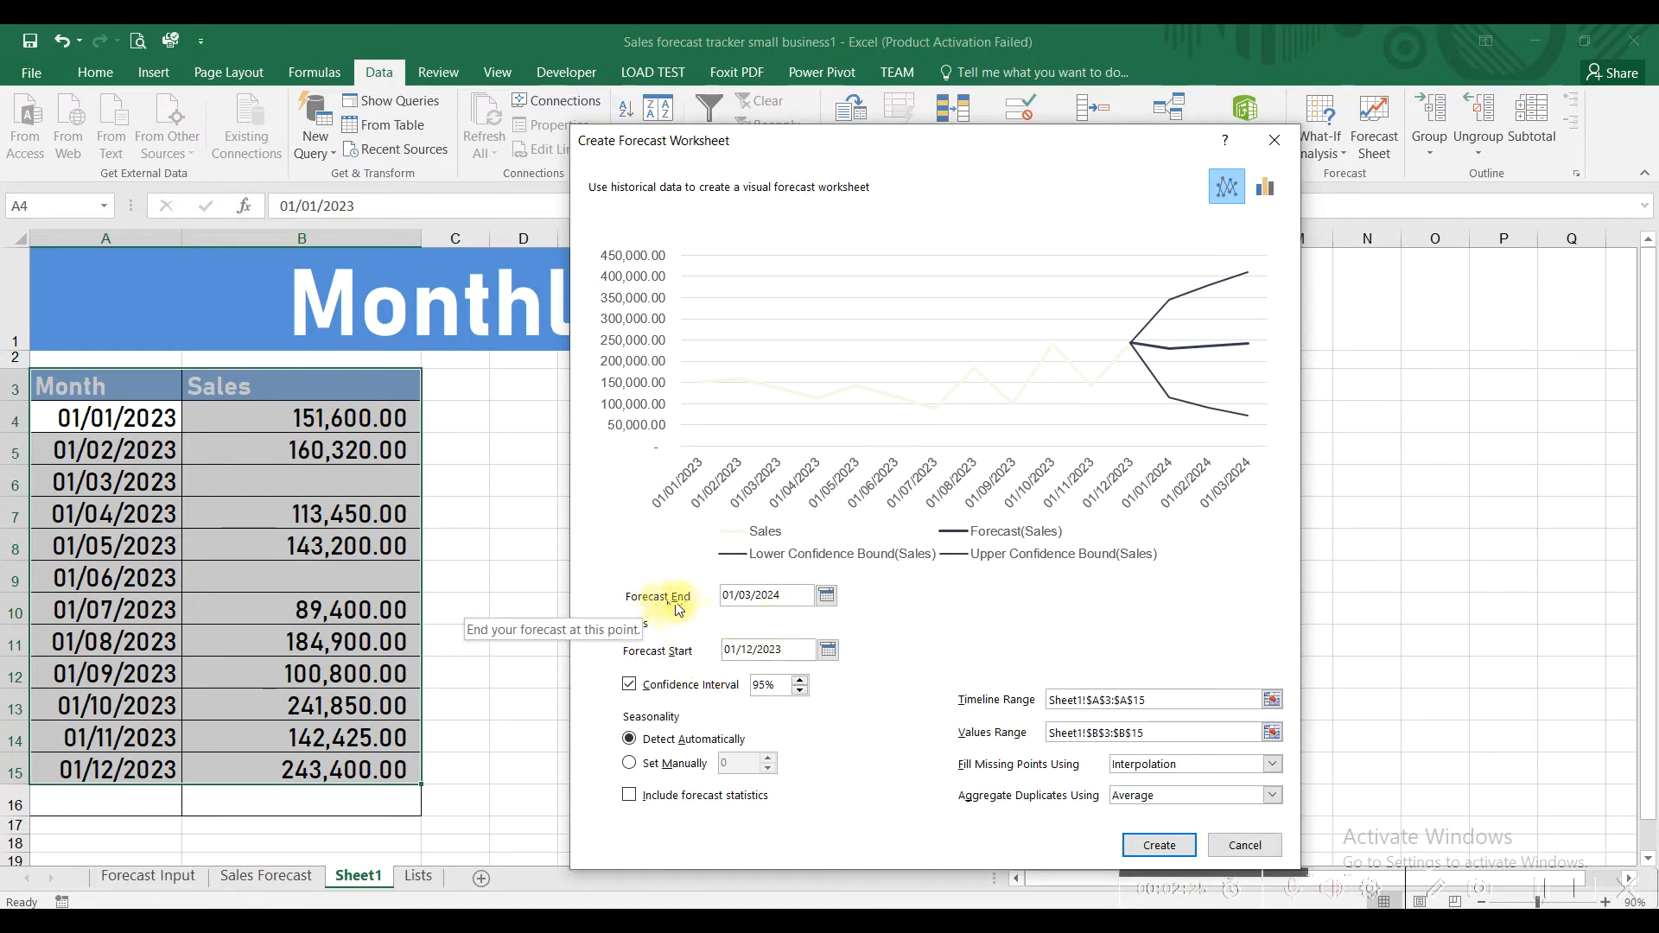
Set the forecast end date to 30/06/2024 and check the forecast start calendar without changing it.
click(744, 593)
click(826, 595)
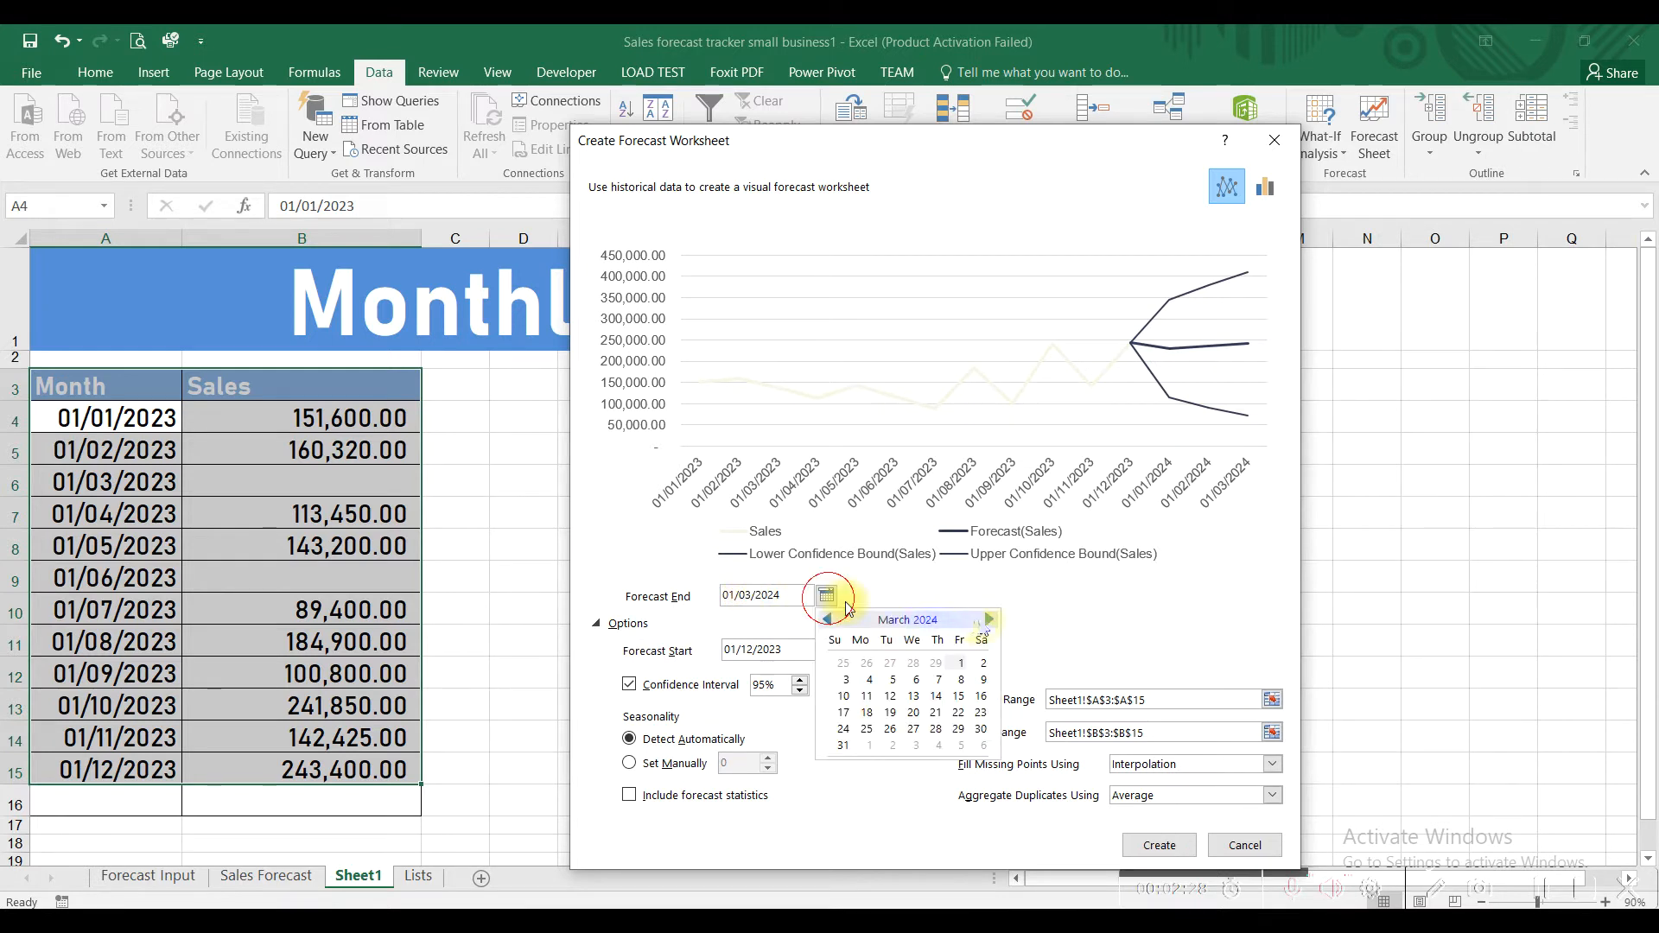
click(987, 620)
click(987, 620)
click(987, 619)
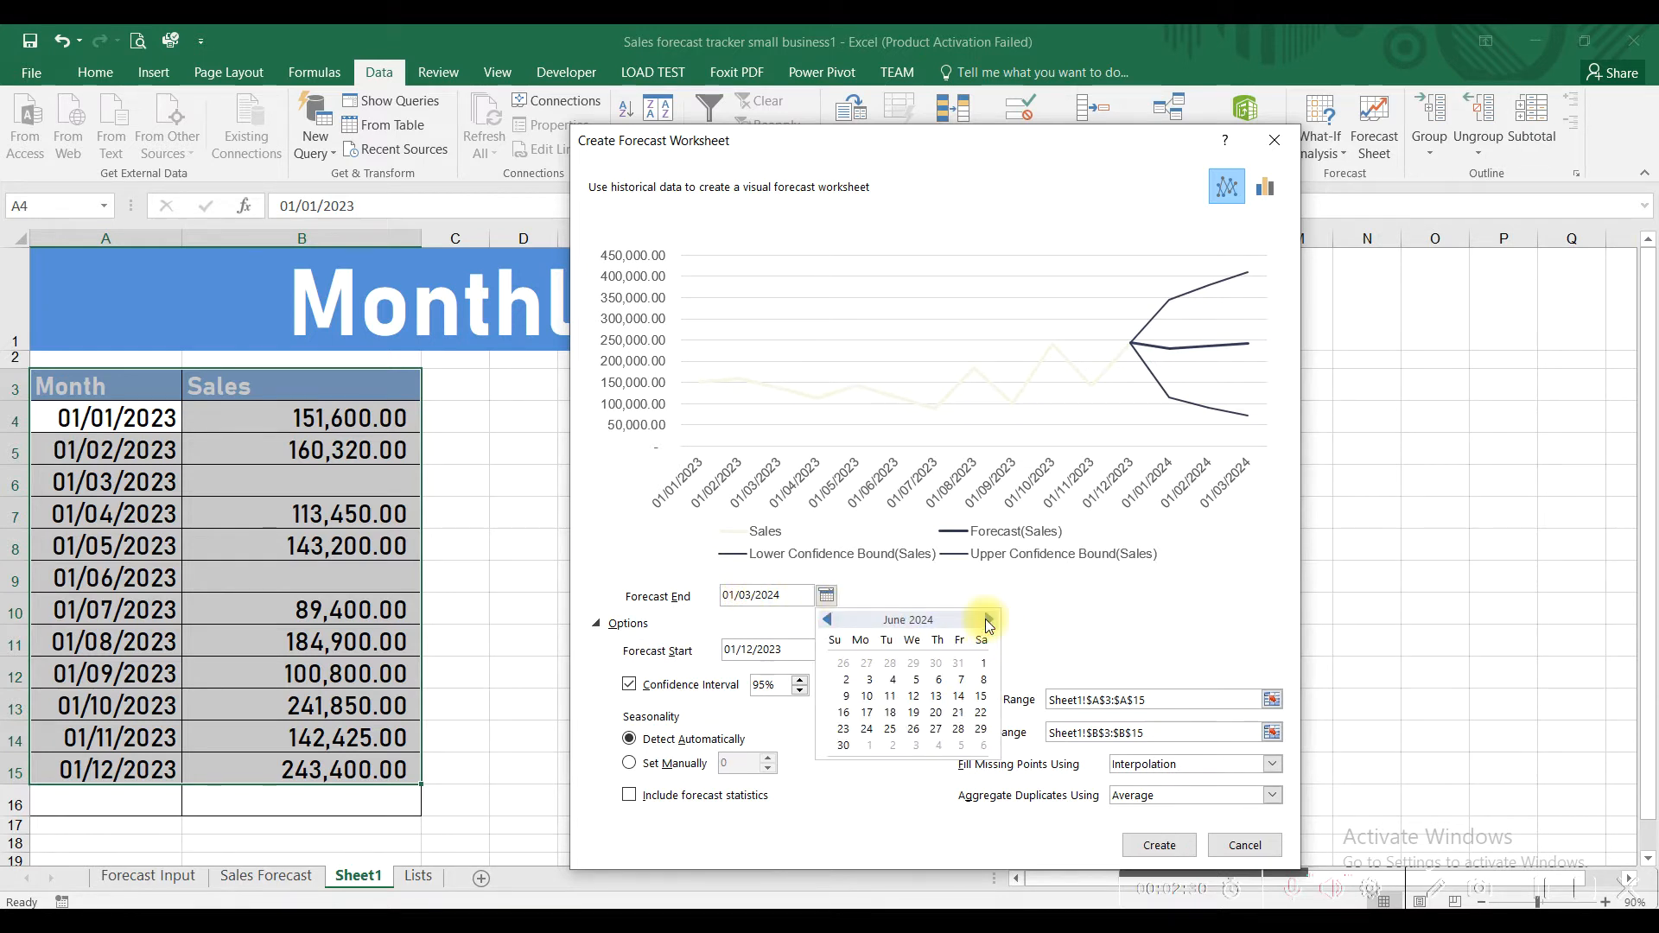
click(845, 741)
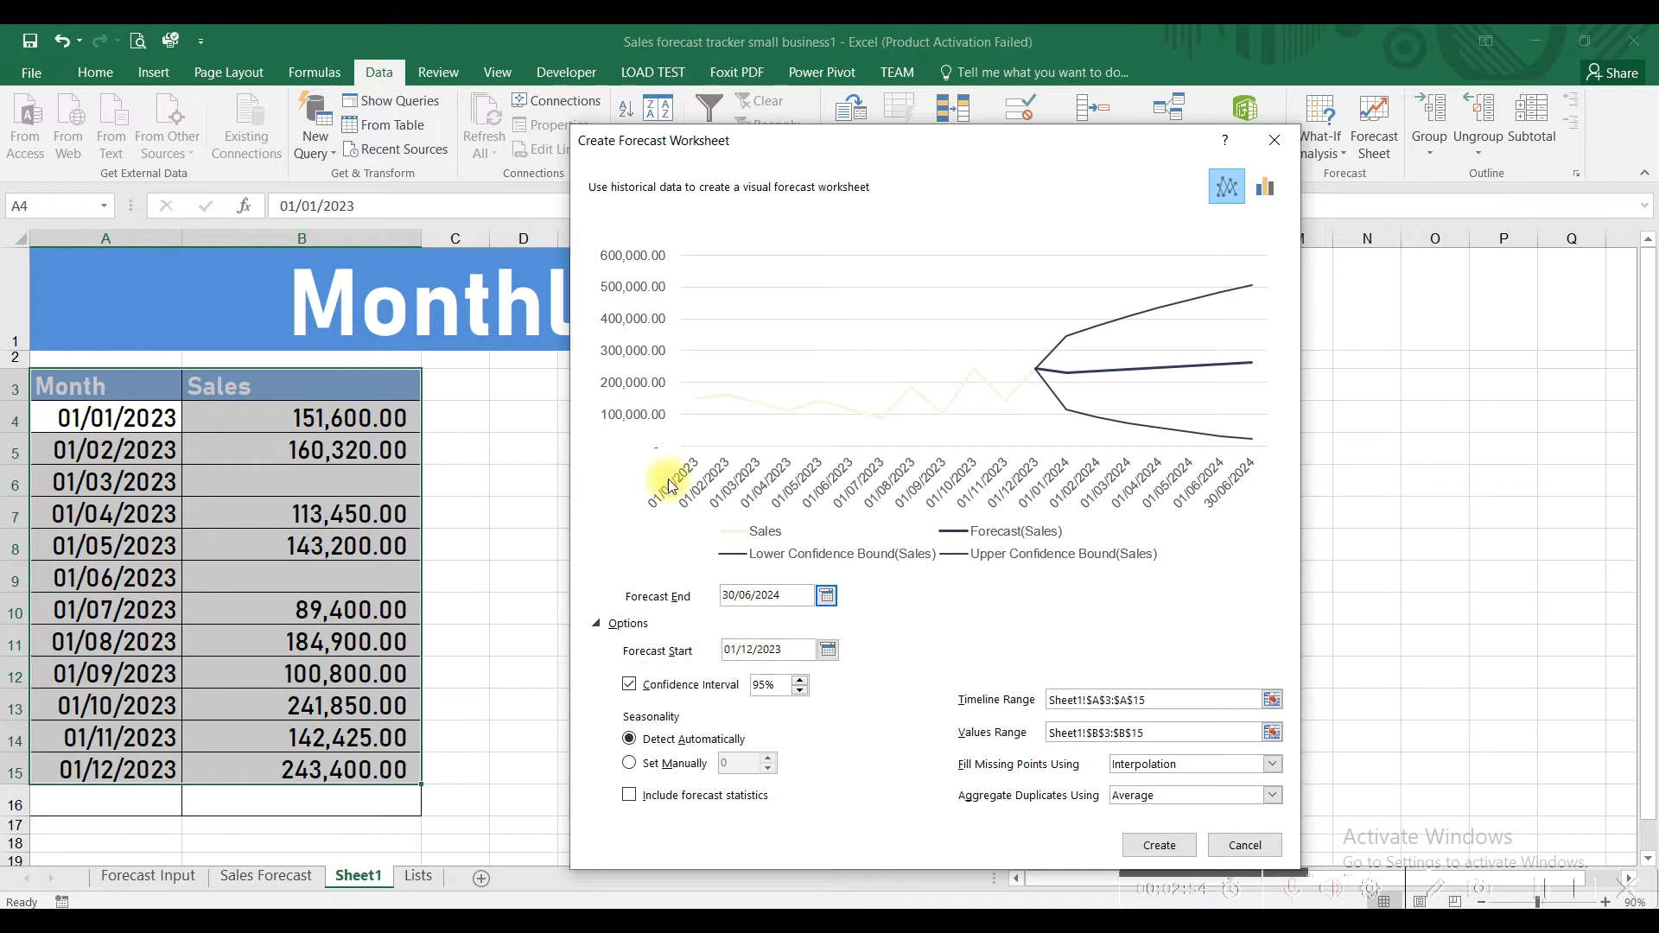
click(828, 650)
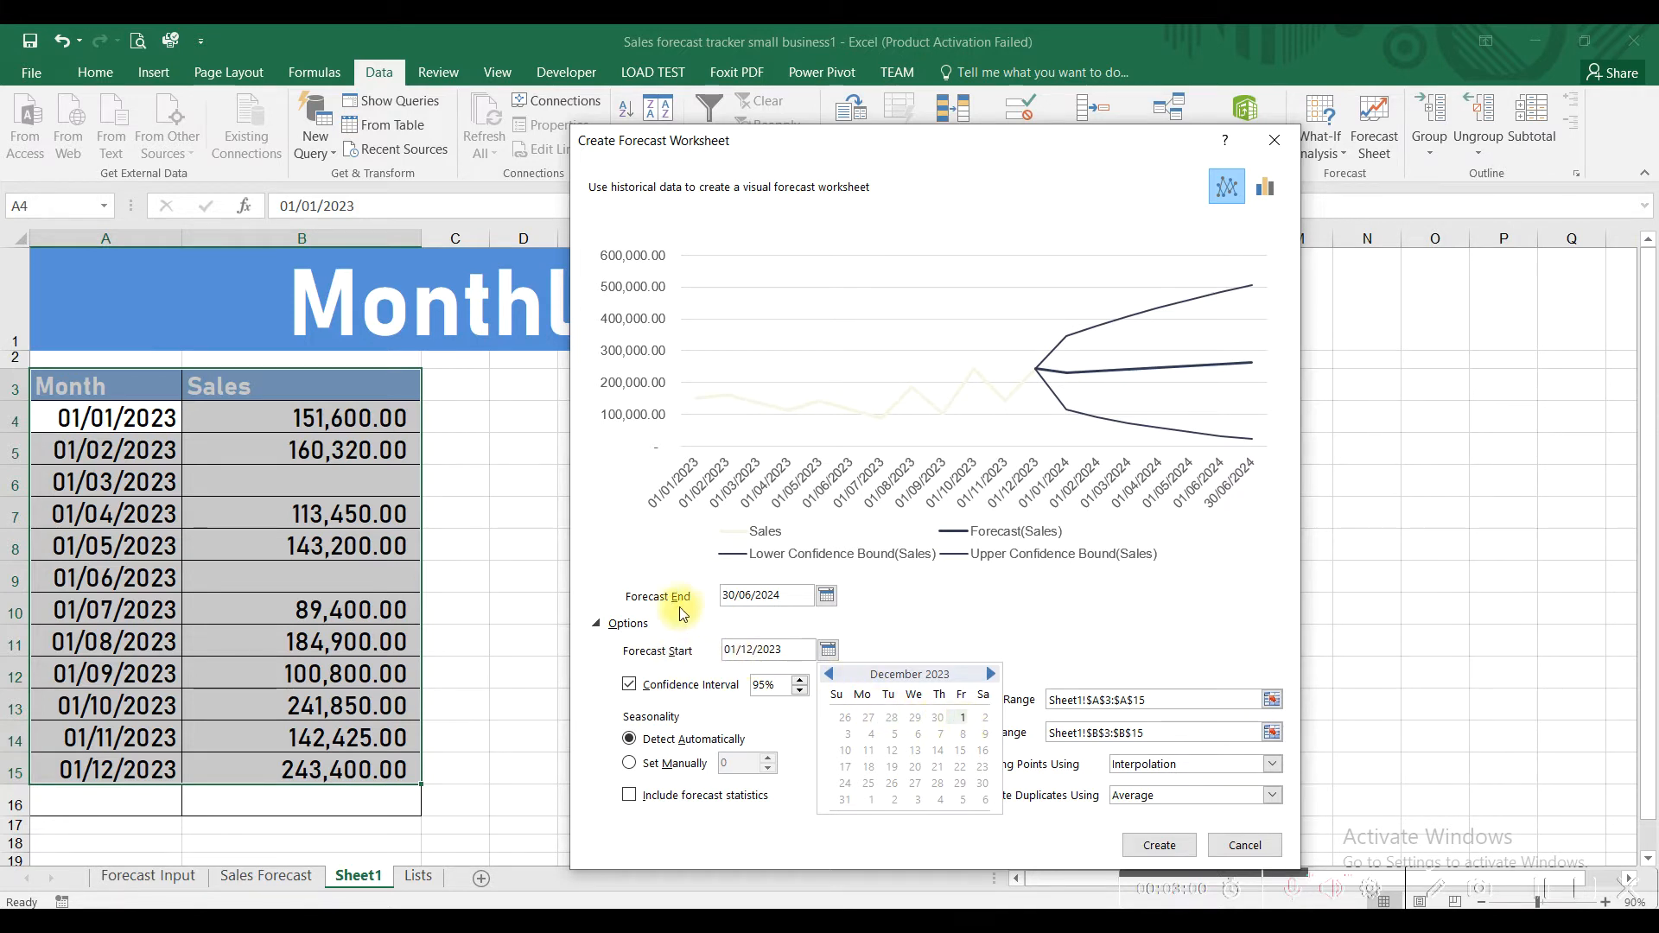
click(653, 615)
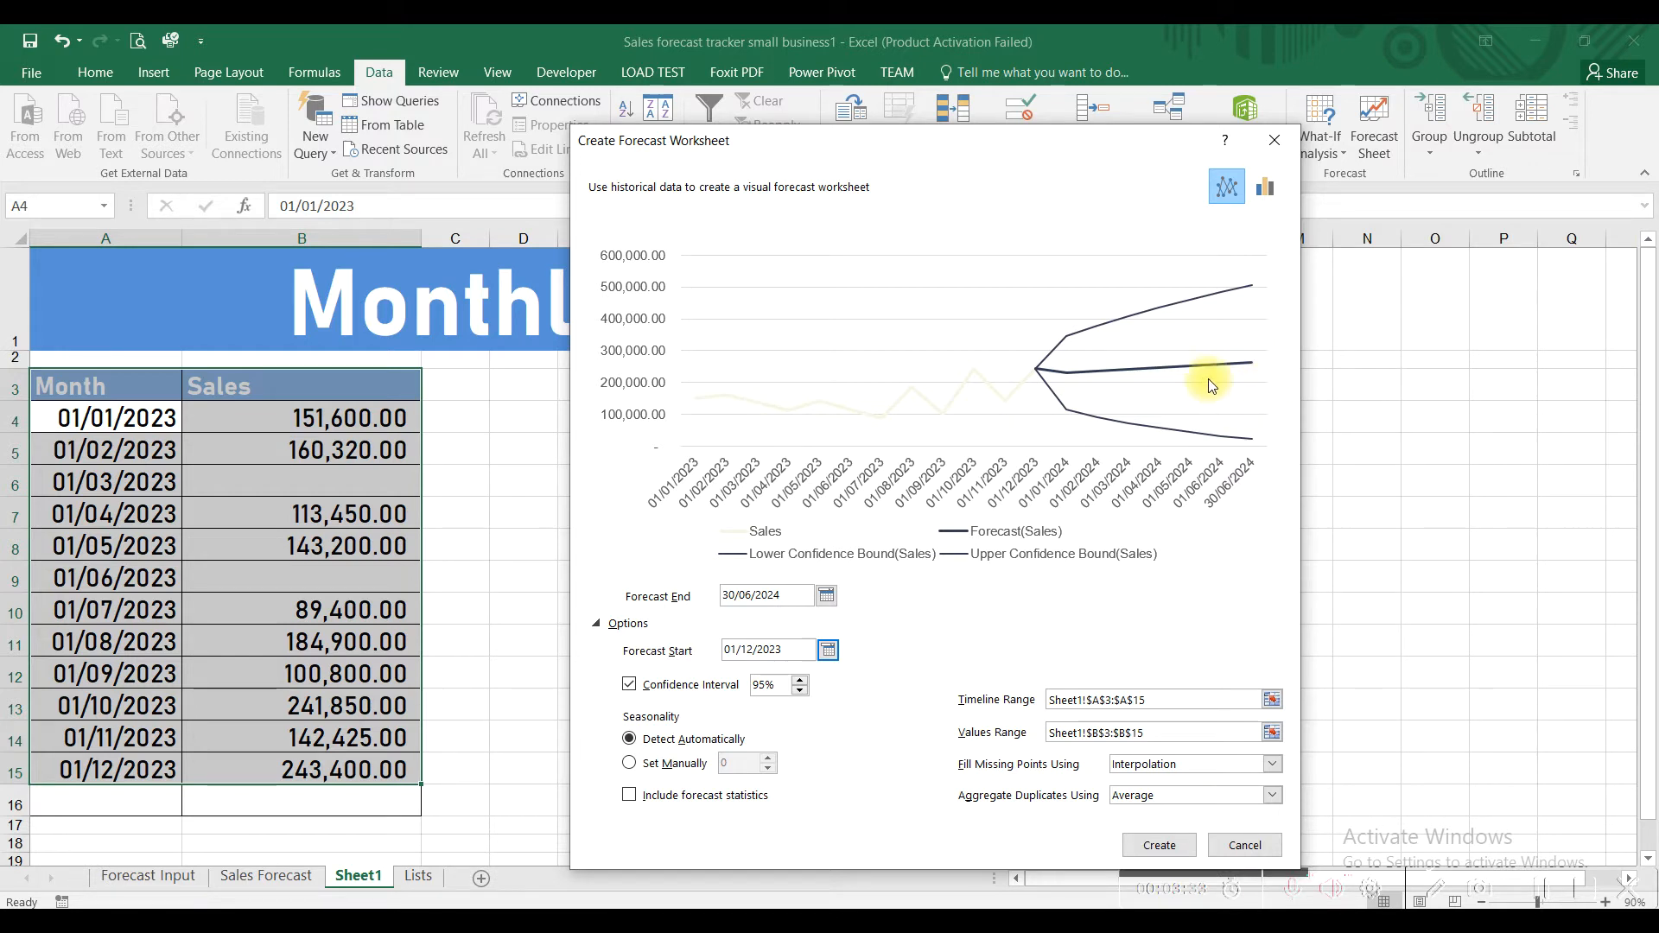
Try lowering the forecast's confidence interval to 40%.
click(800, 695)
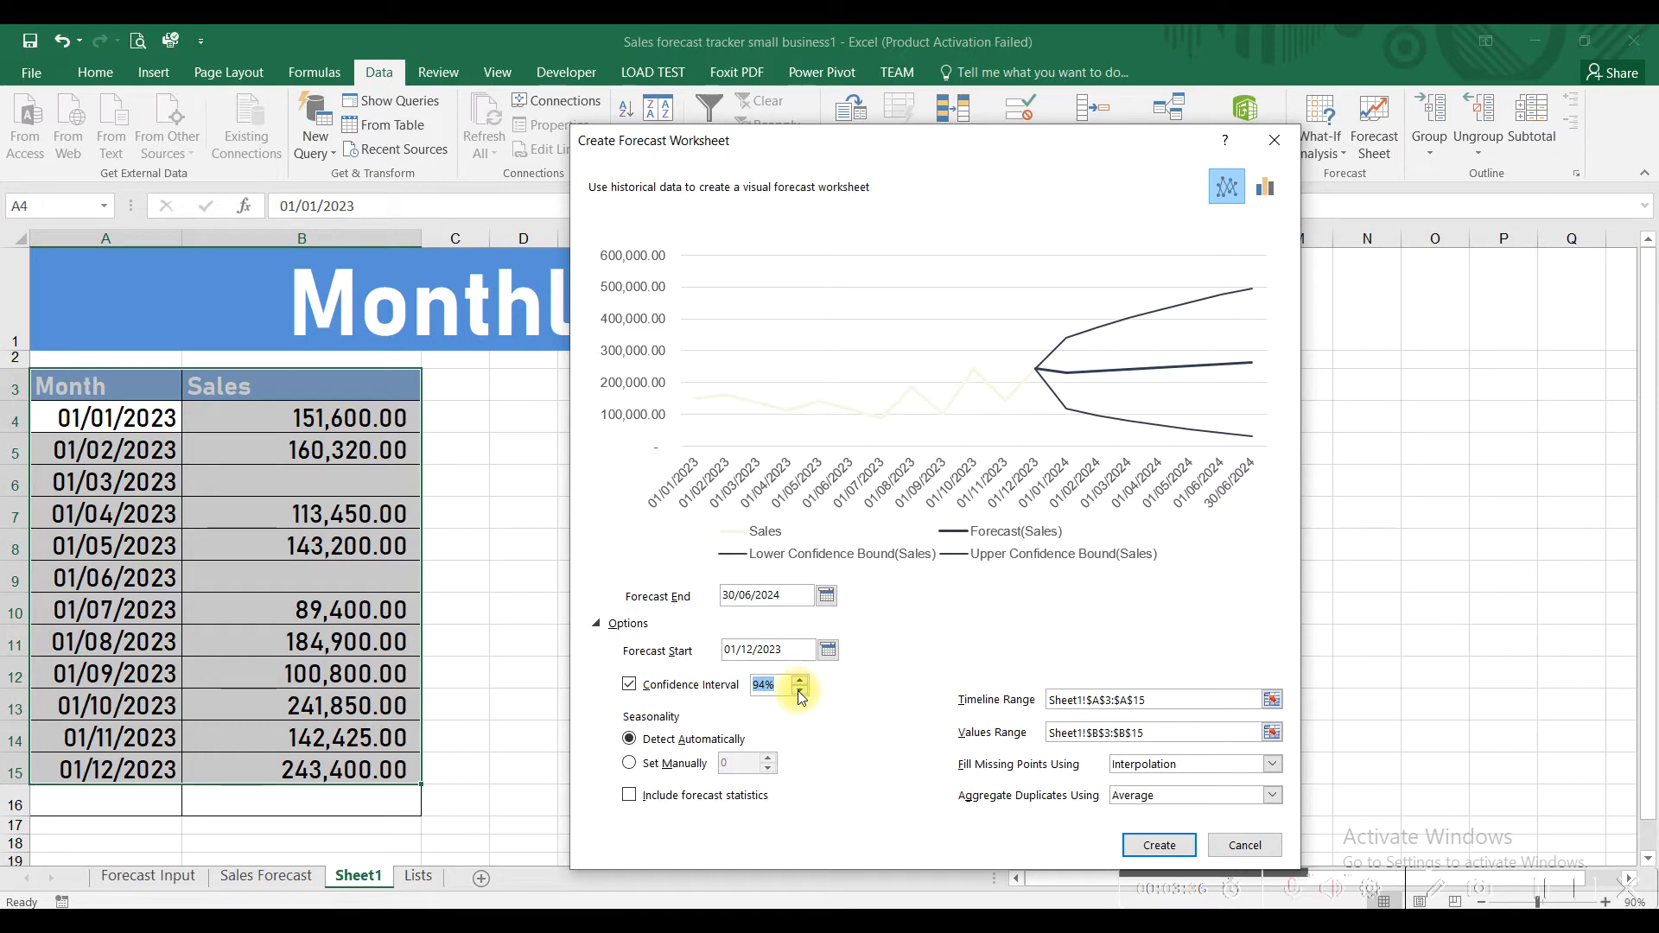
click(799, 694)
click(799, 694)
click(799, 693)
click(799, 694)
click(799, 693)
click(799, 694)
click(799, 694)
click(800, 693)
click(800, 694)
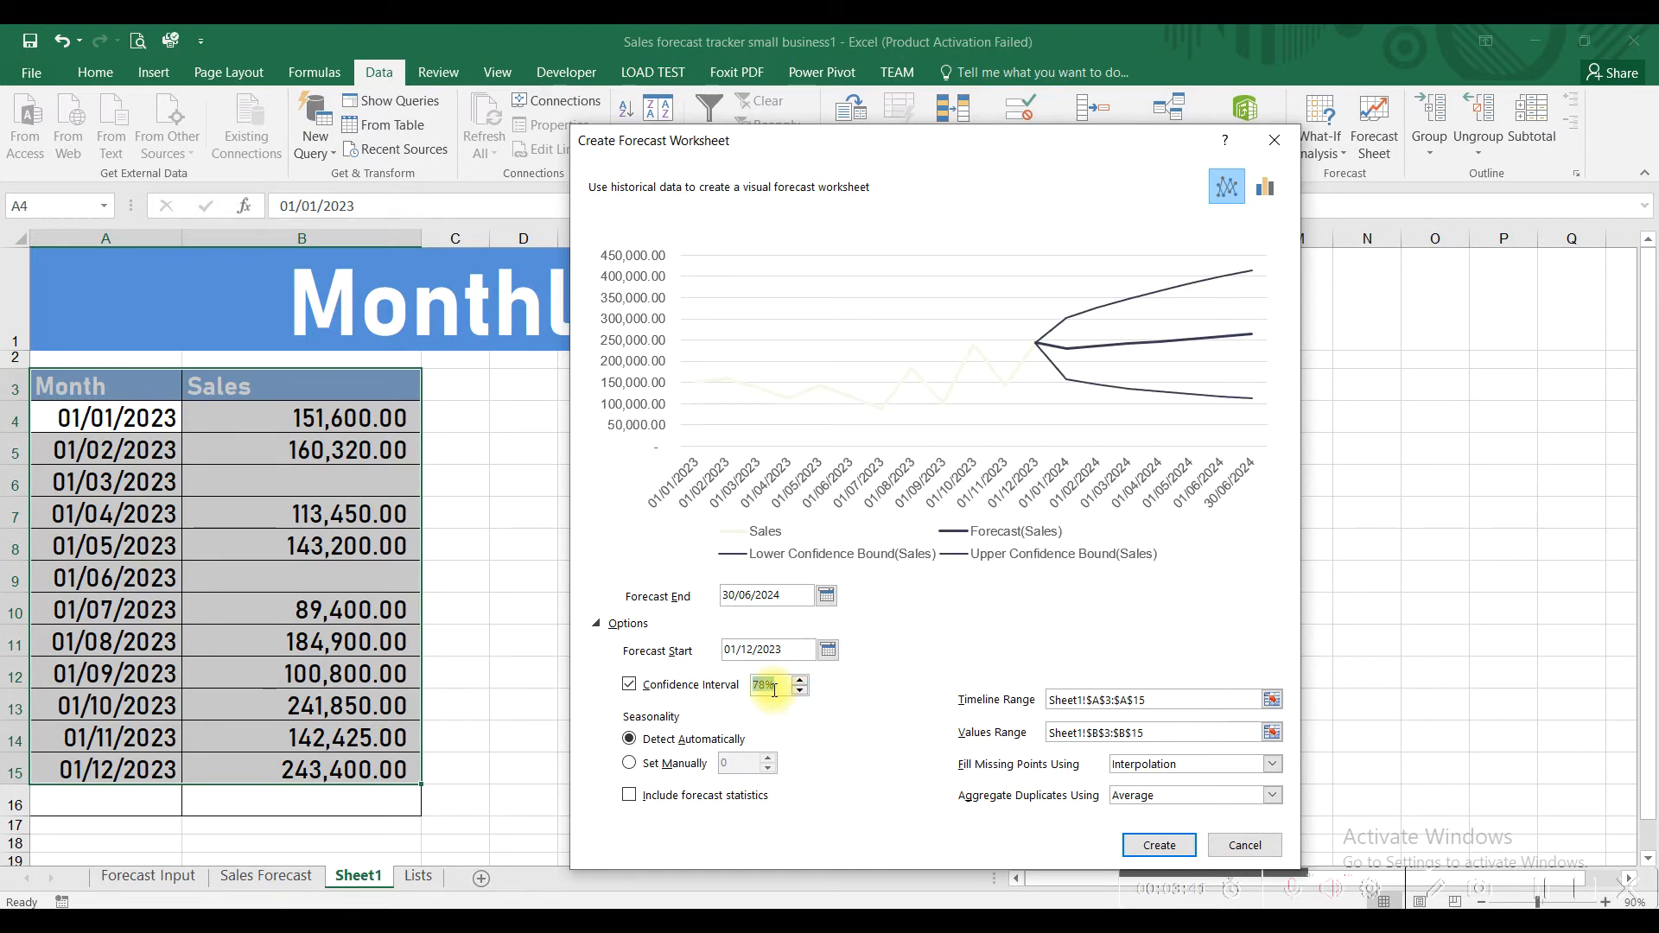
text(40)
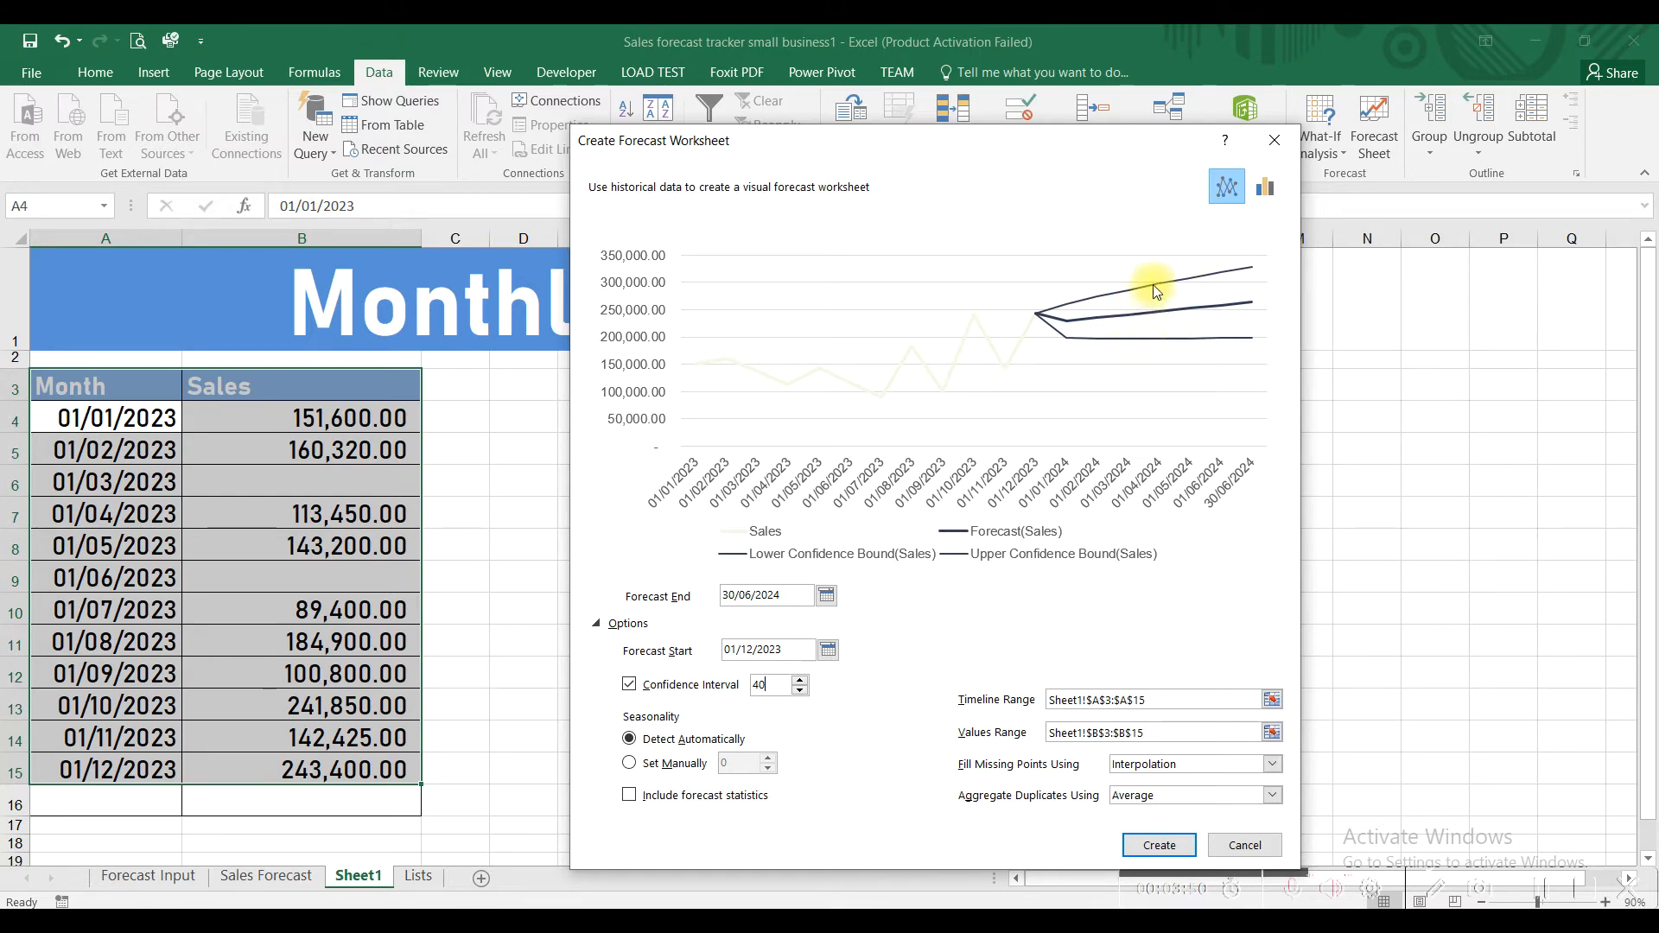
Set the confidence interval to 90% and the seasonality manually to 12.
double_click(777, 693)
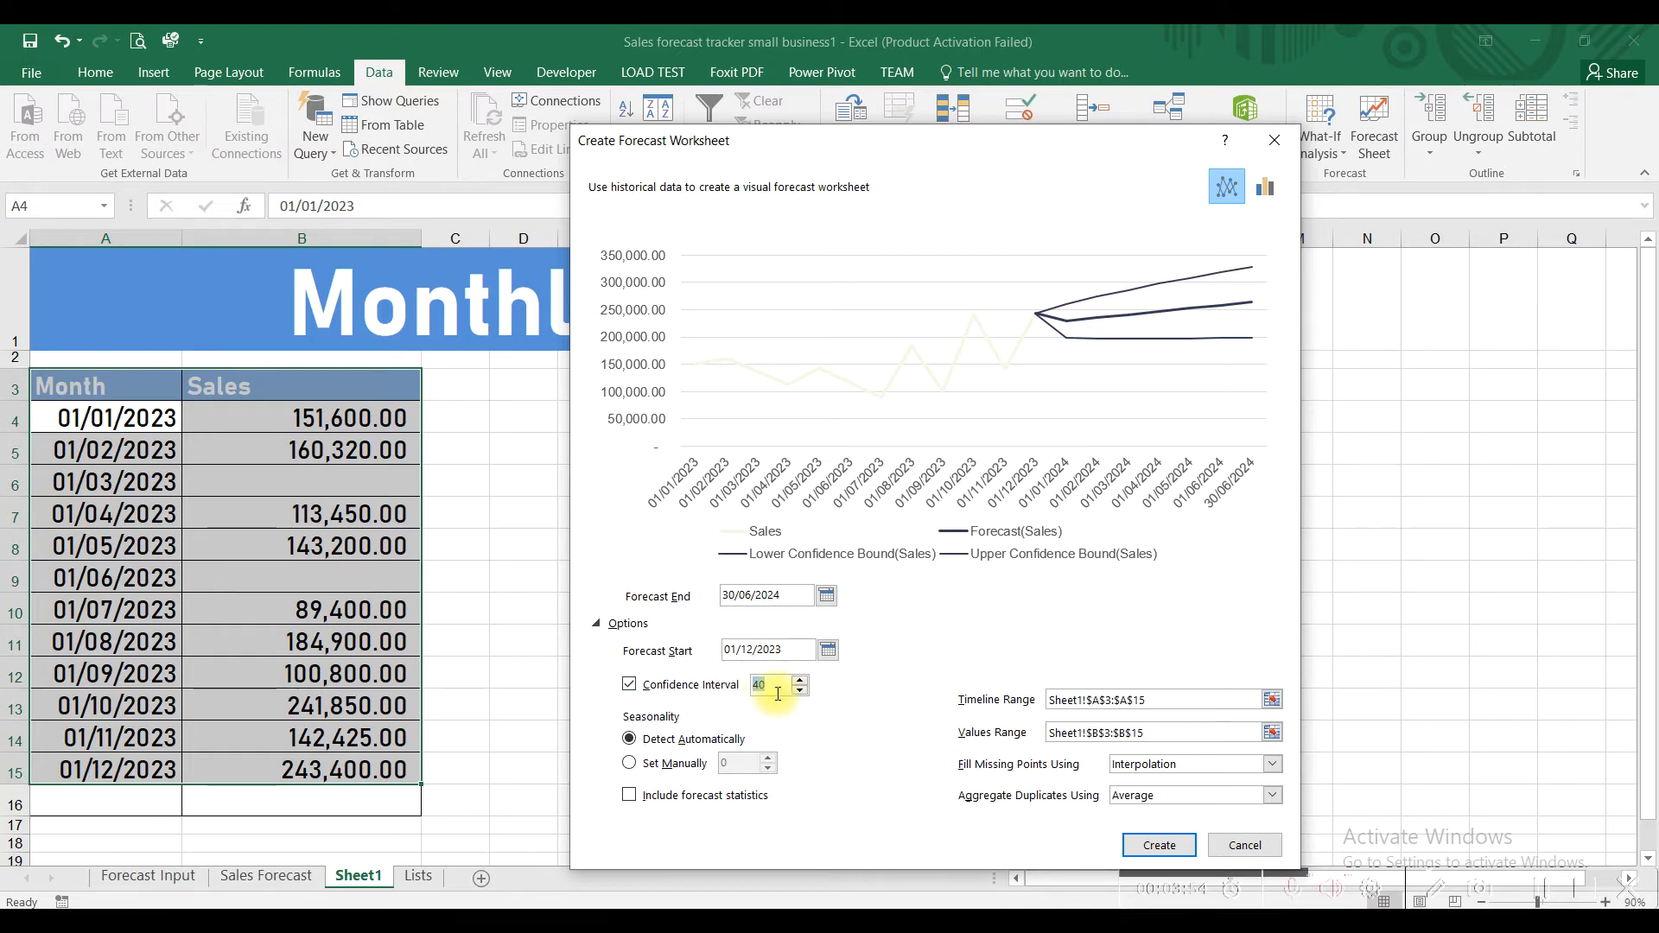
text(90)
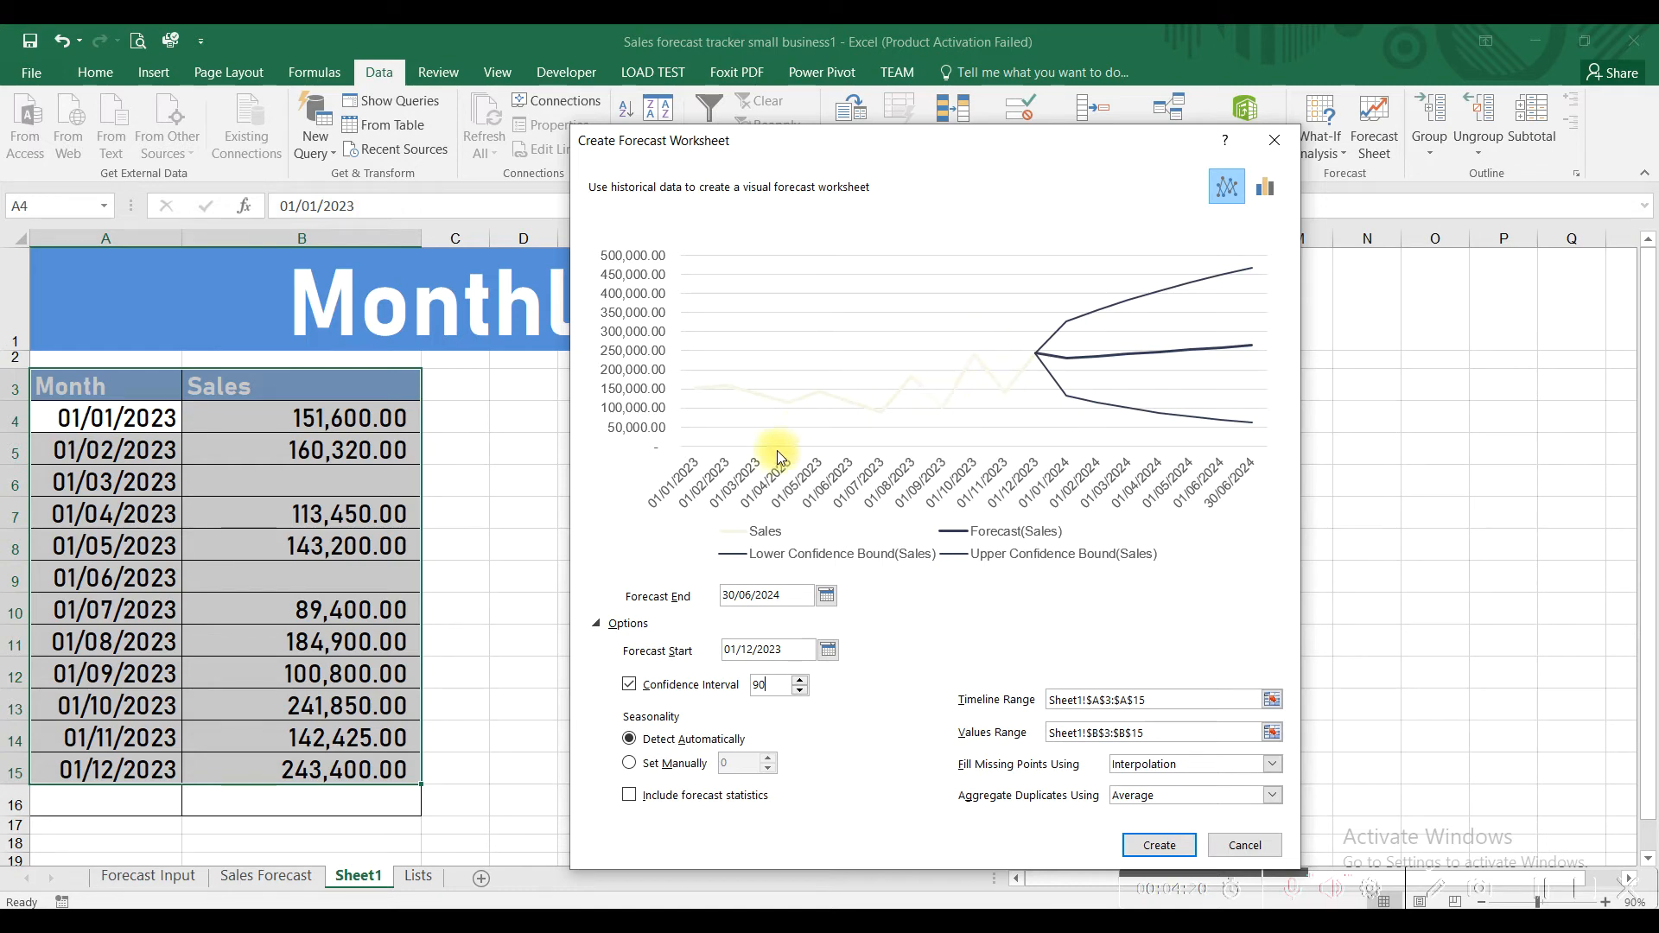
click(672, 763)
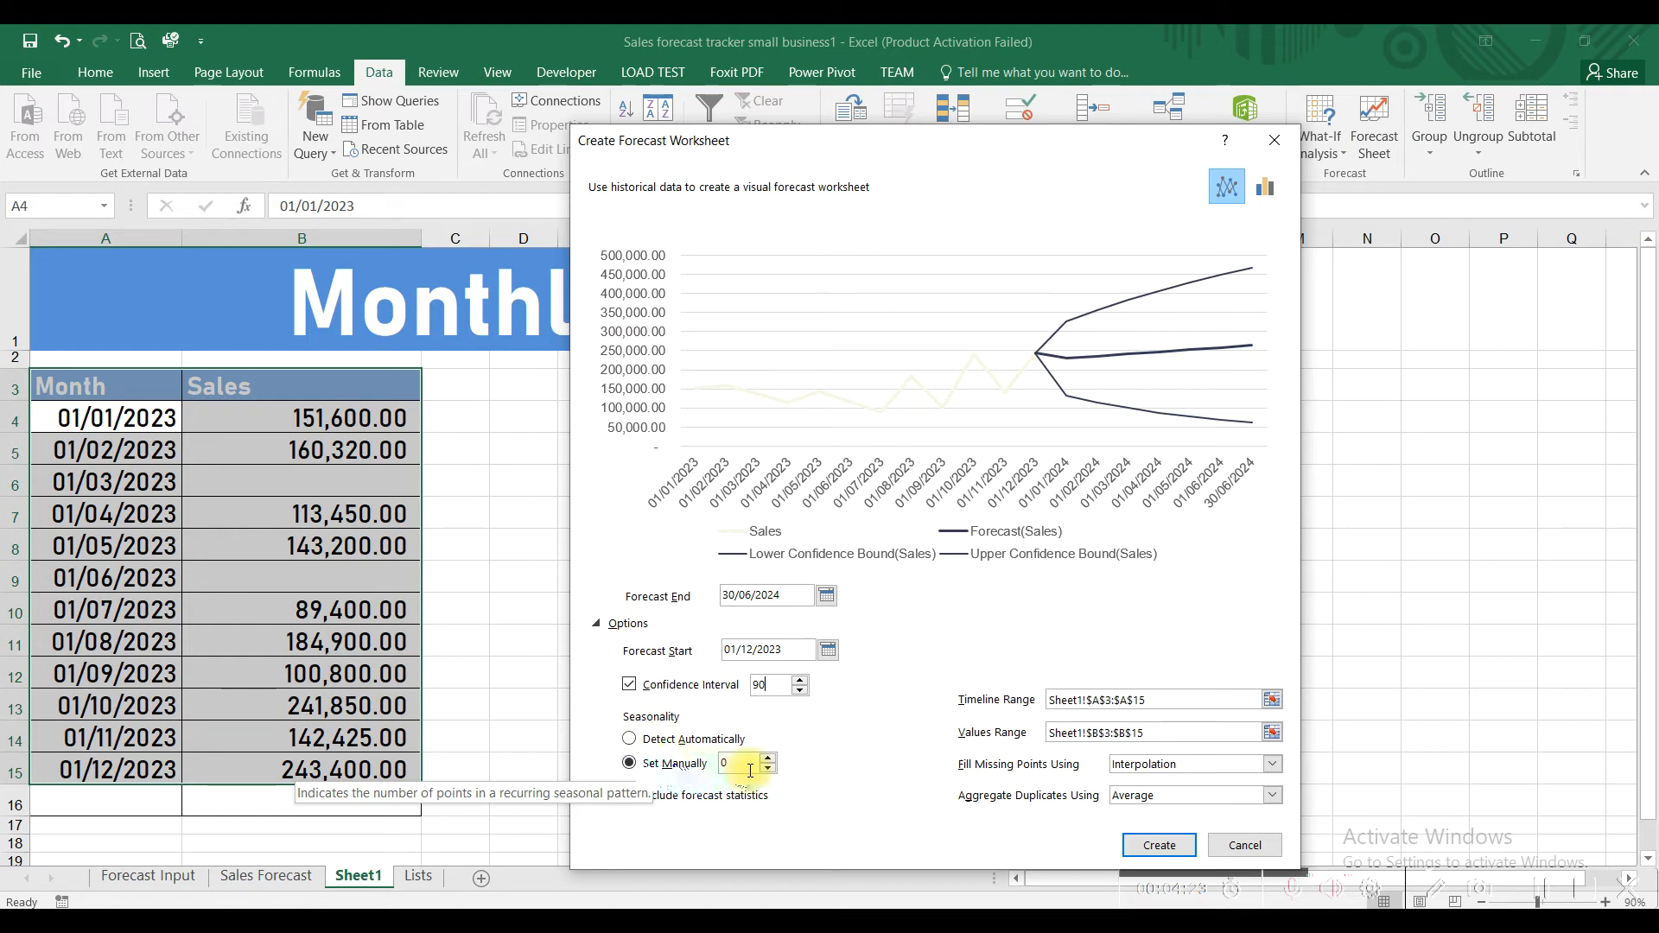
click(768, 764)
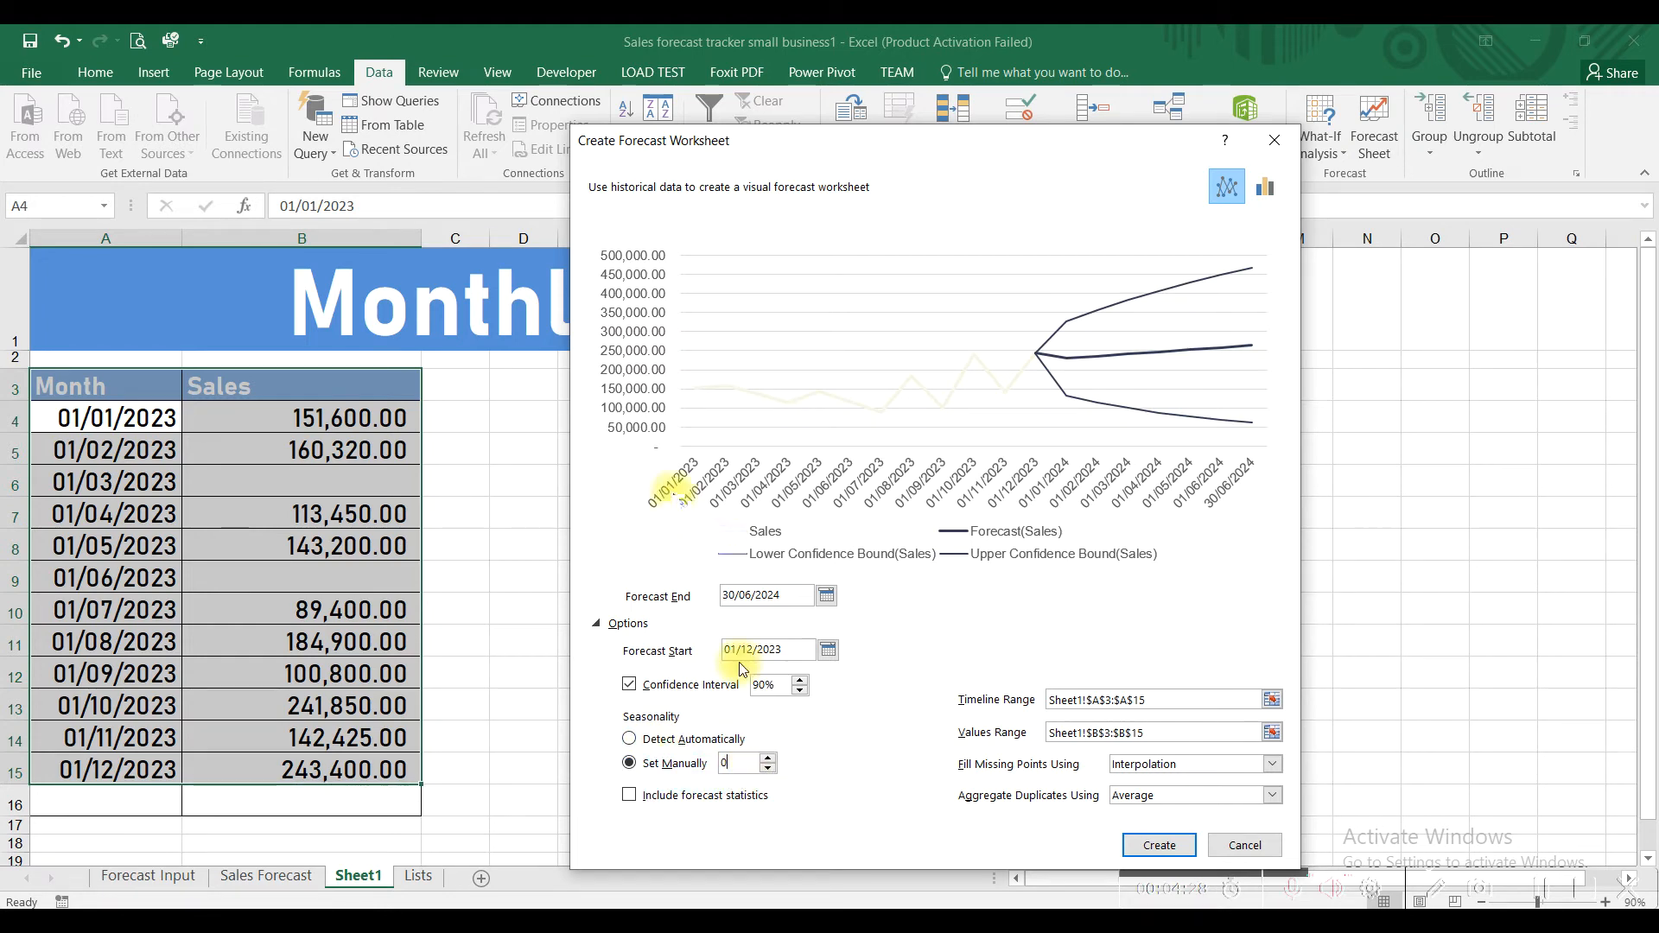
click(769, 758)
click(768, 757)
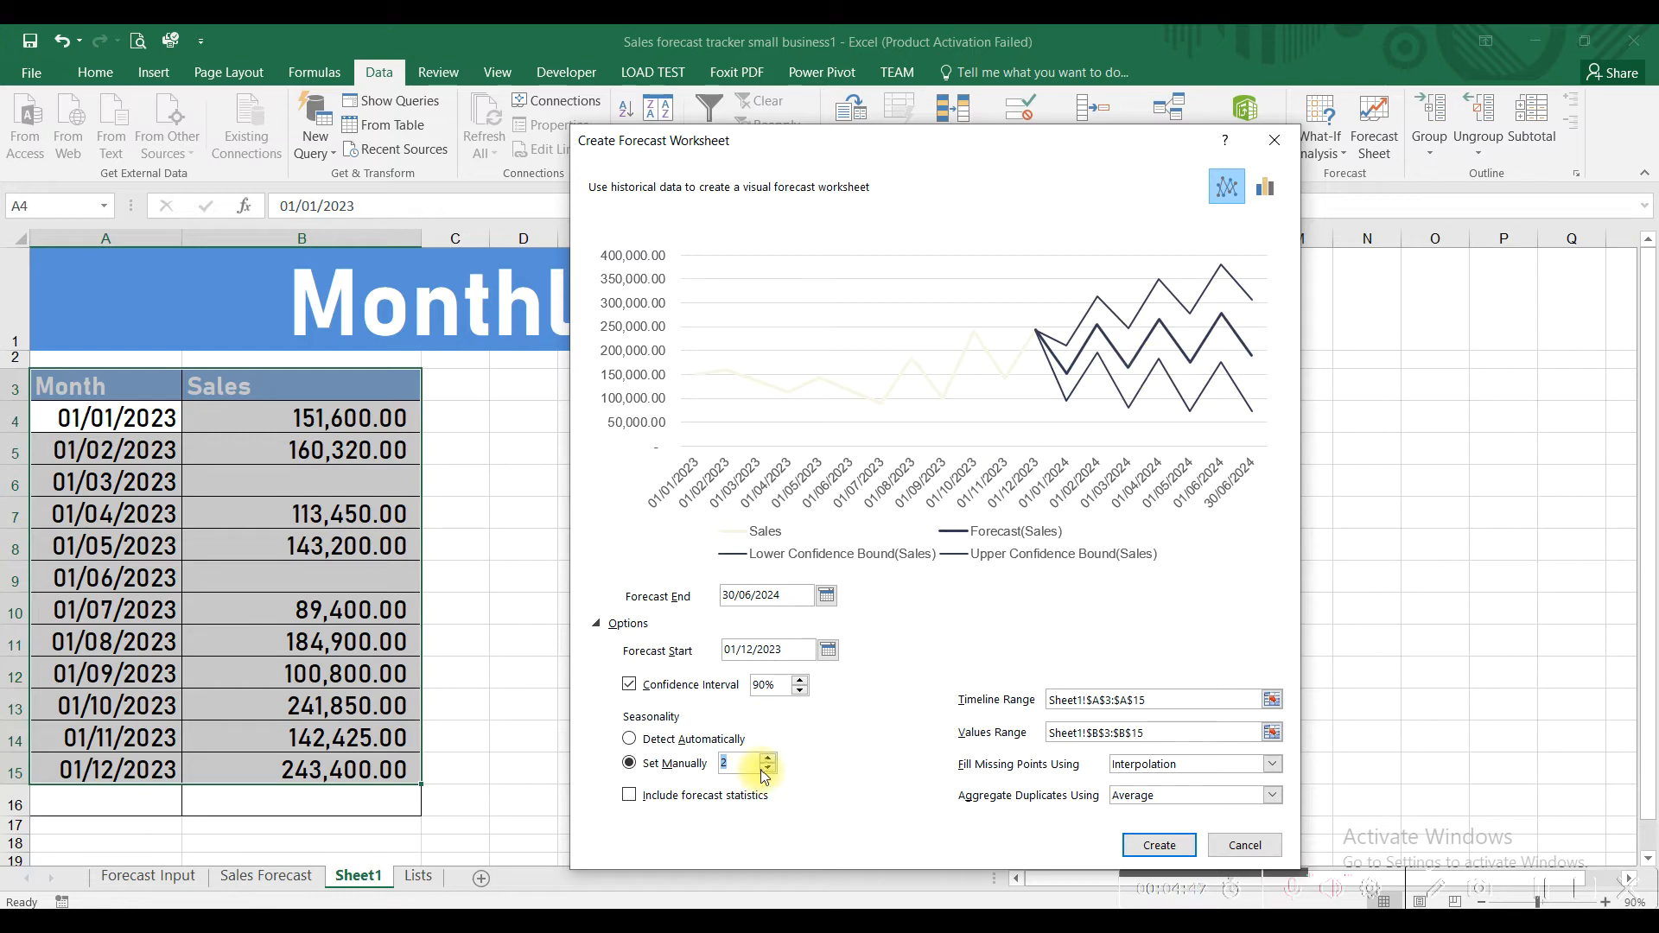
text(12)
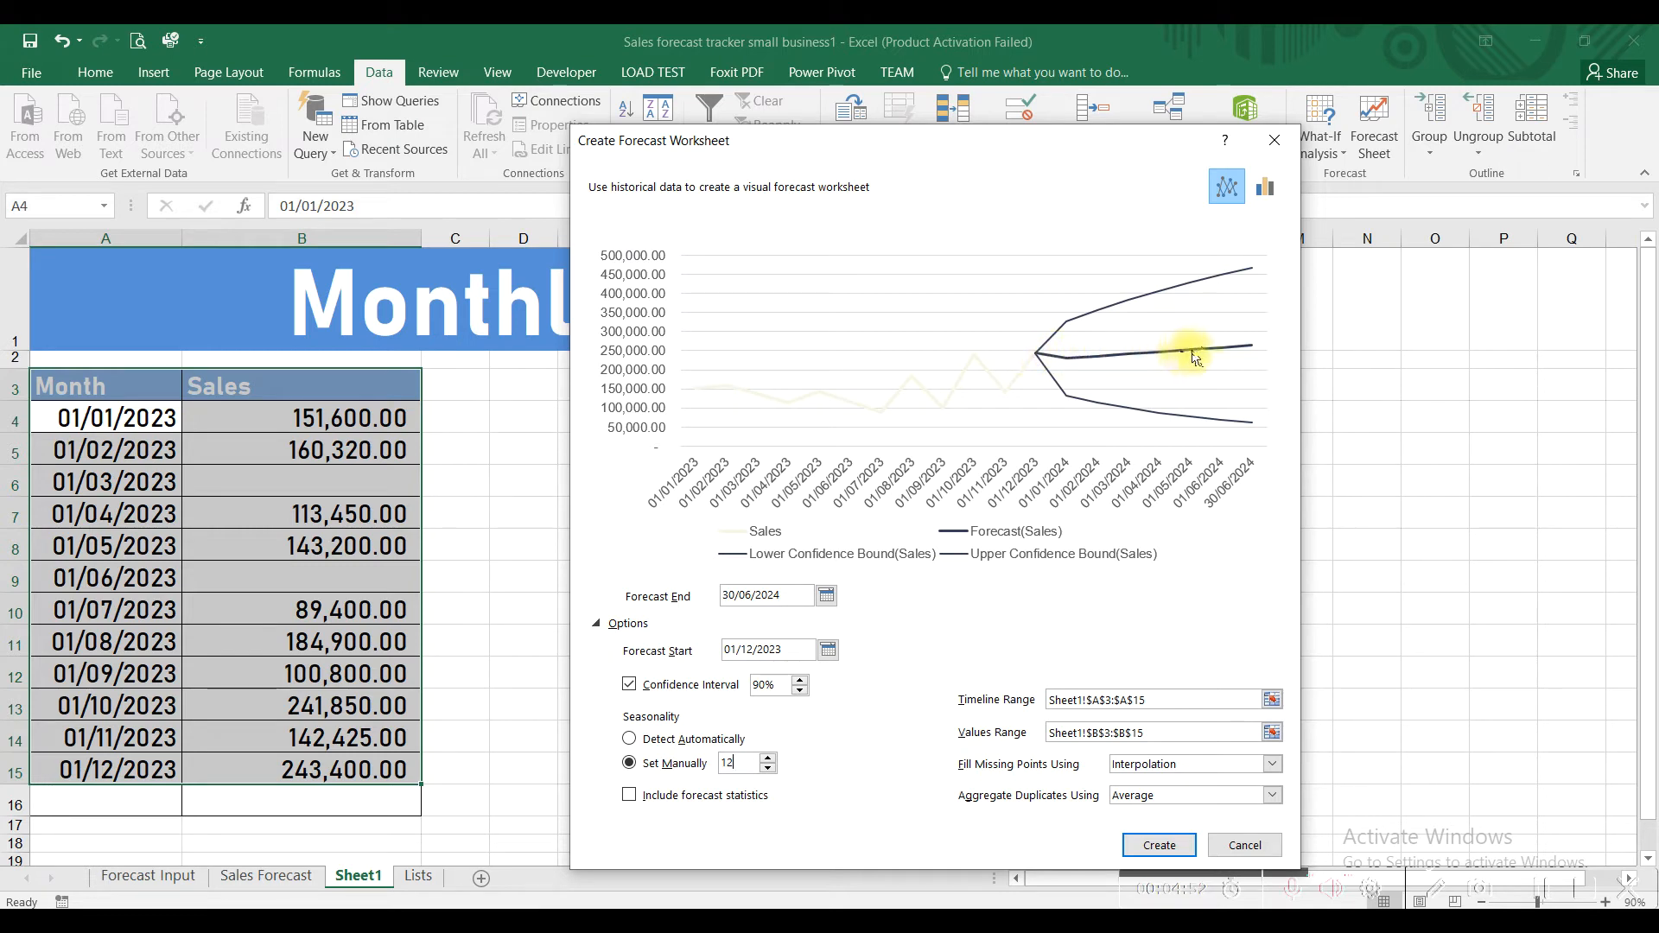
Include forecast statistics in the worksheet and activate the values range for editing.
click(704, 806)
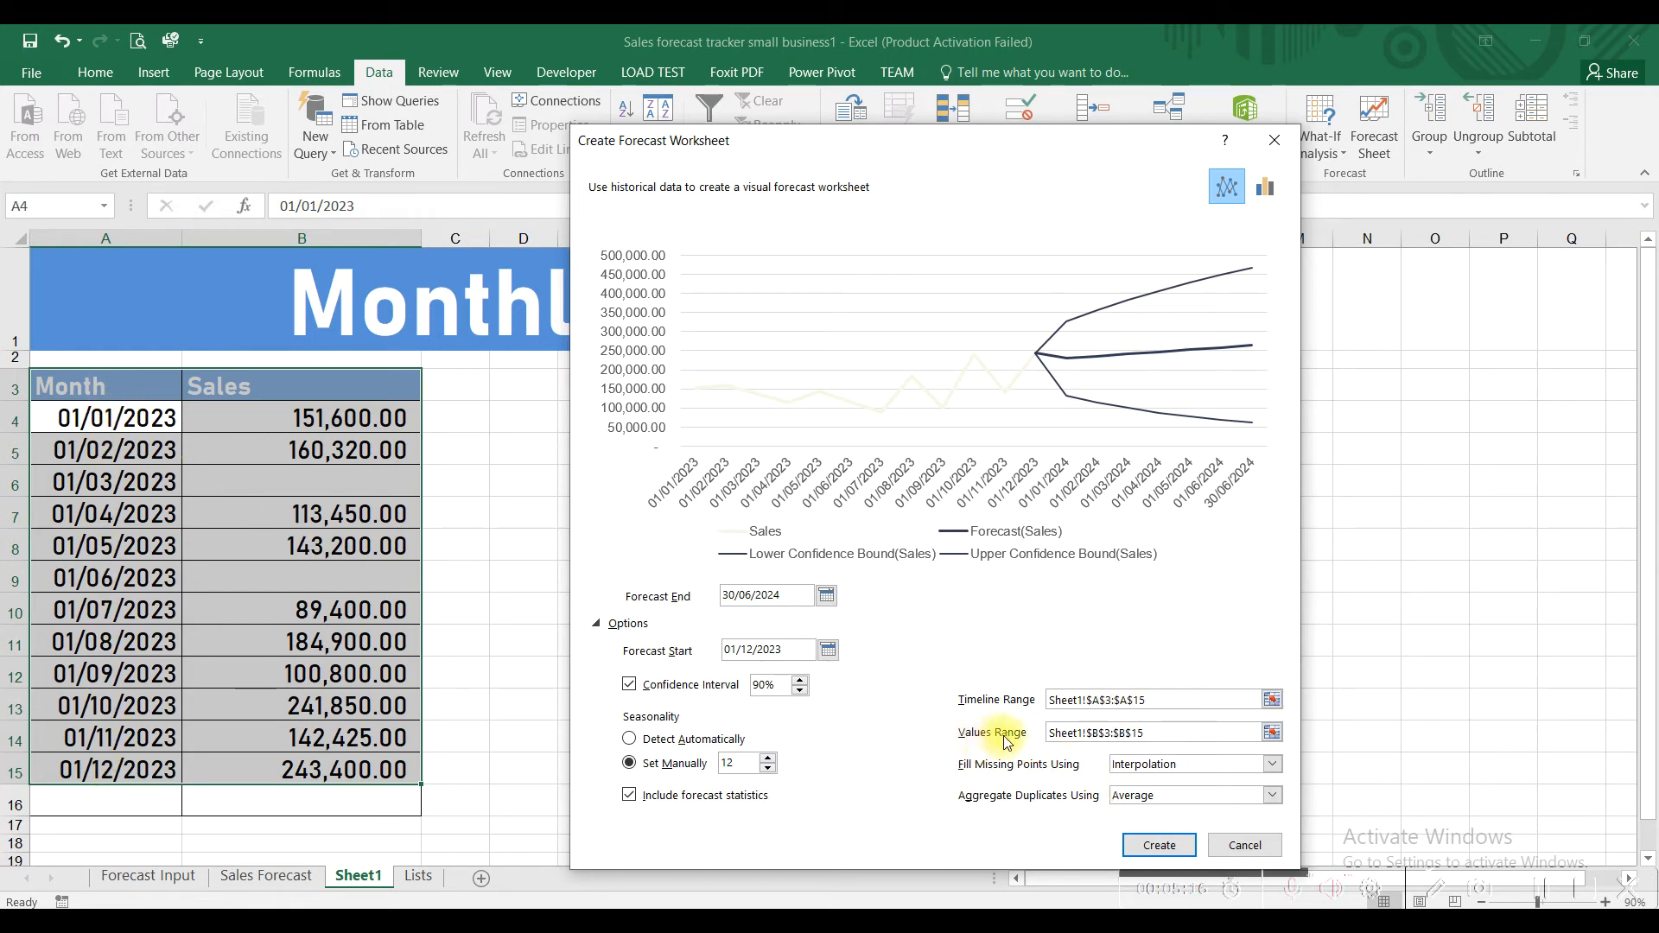
click(1132, 733)
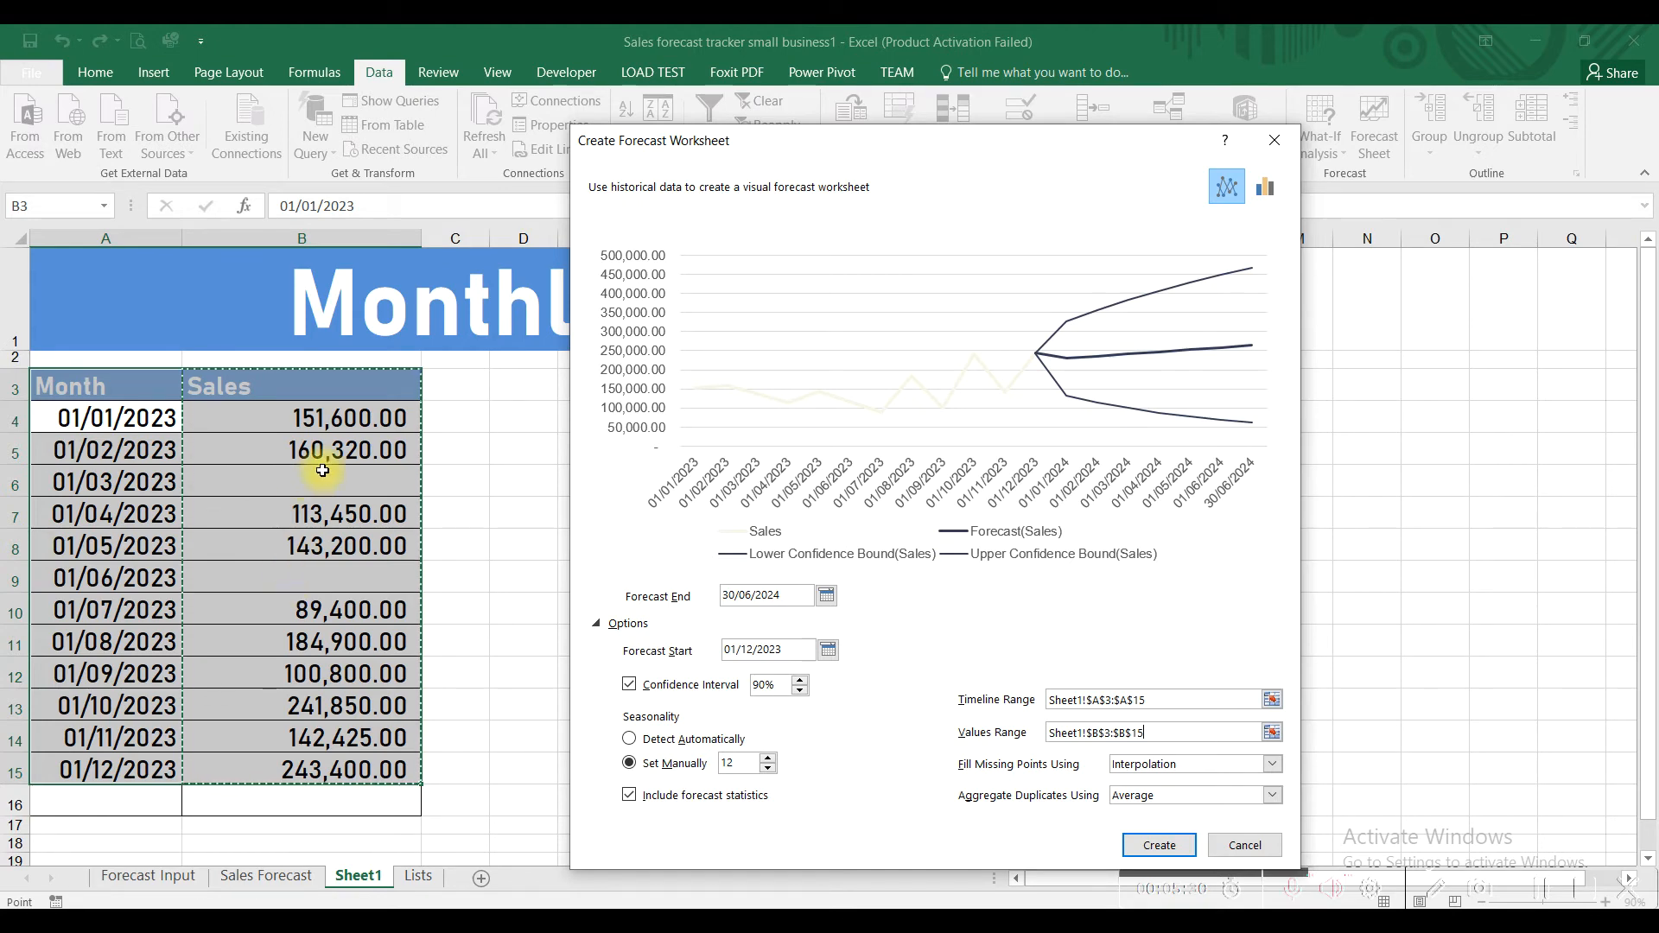
Preview filling the missing points with zeros, and return the setting to interpolation.
click(1271, 765)
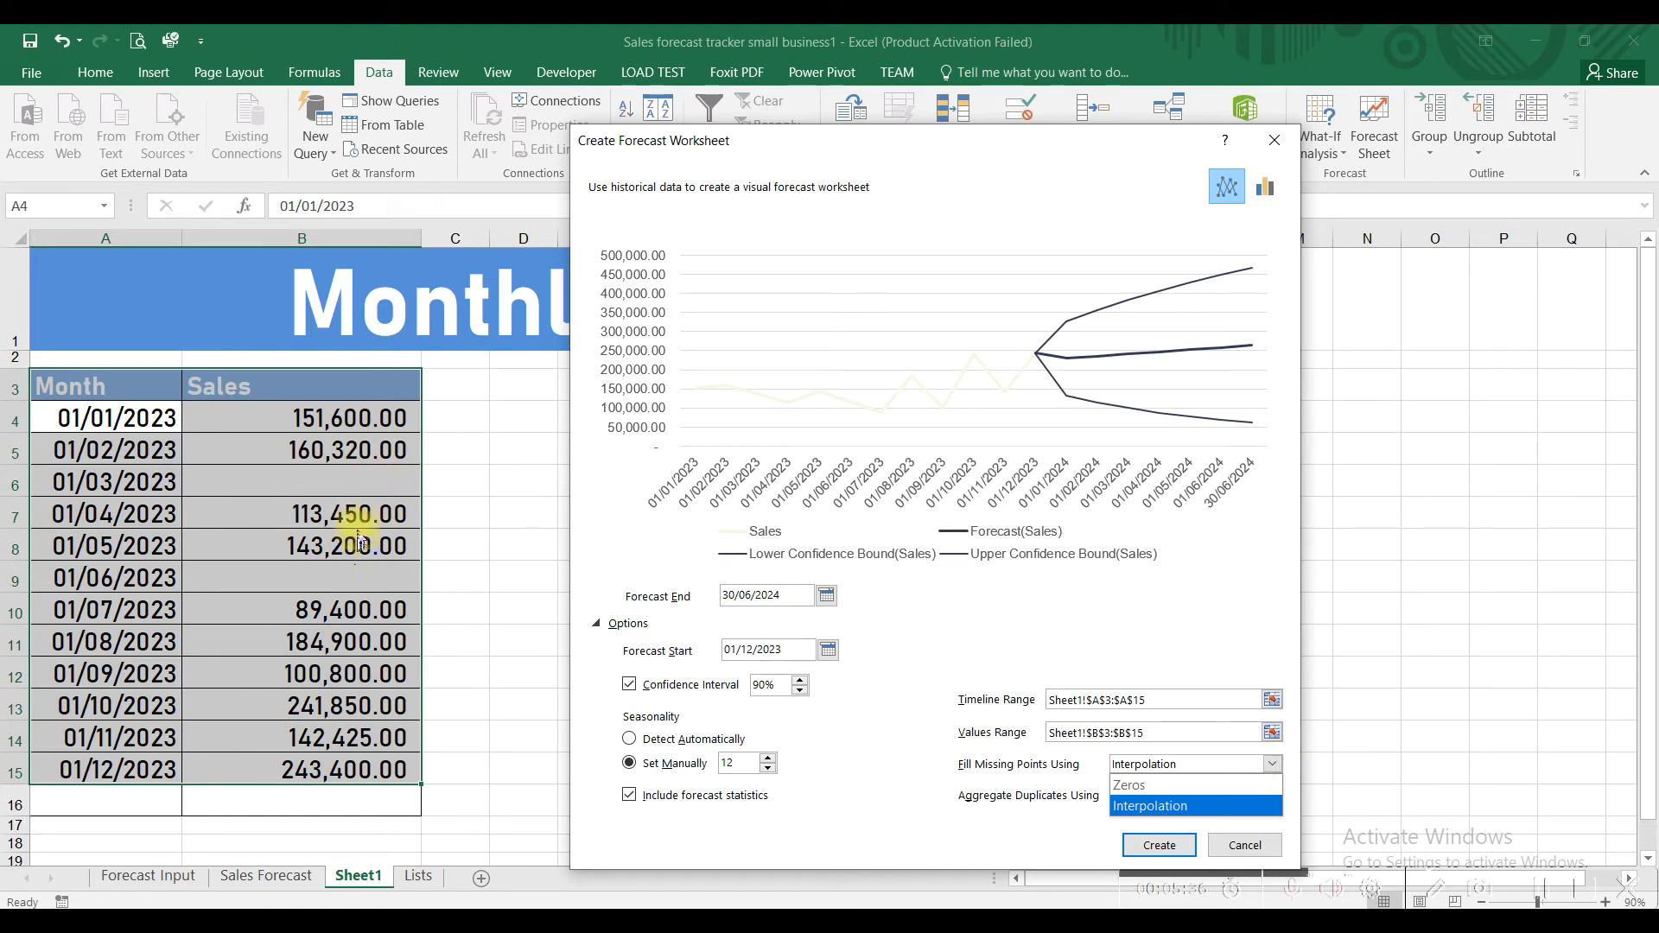
click(1132, 786)
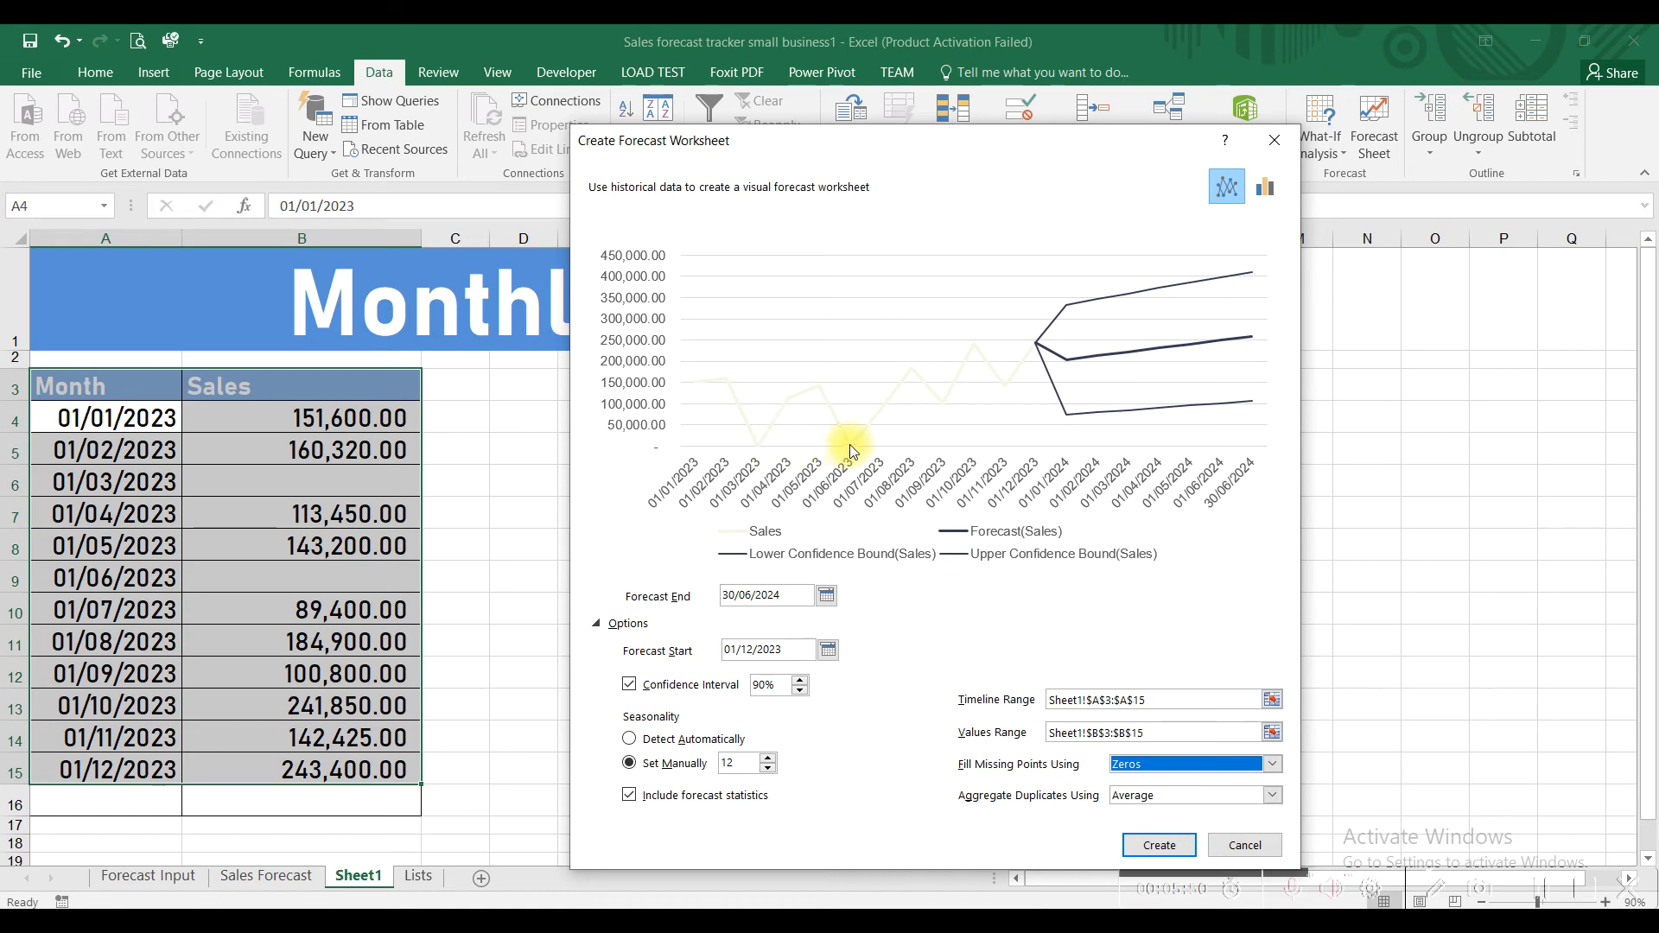
click(1158, 766)
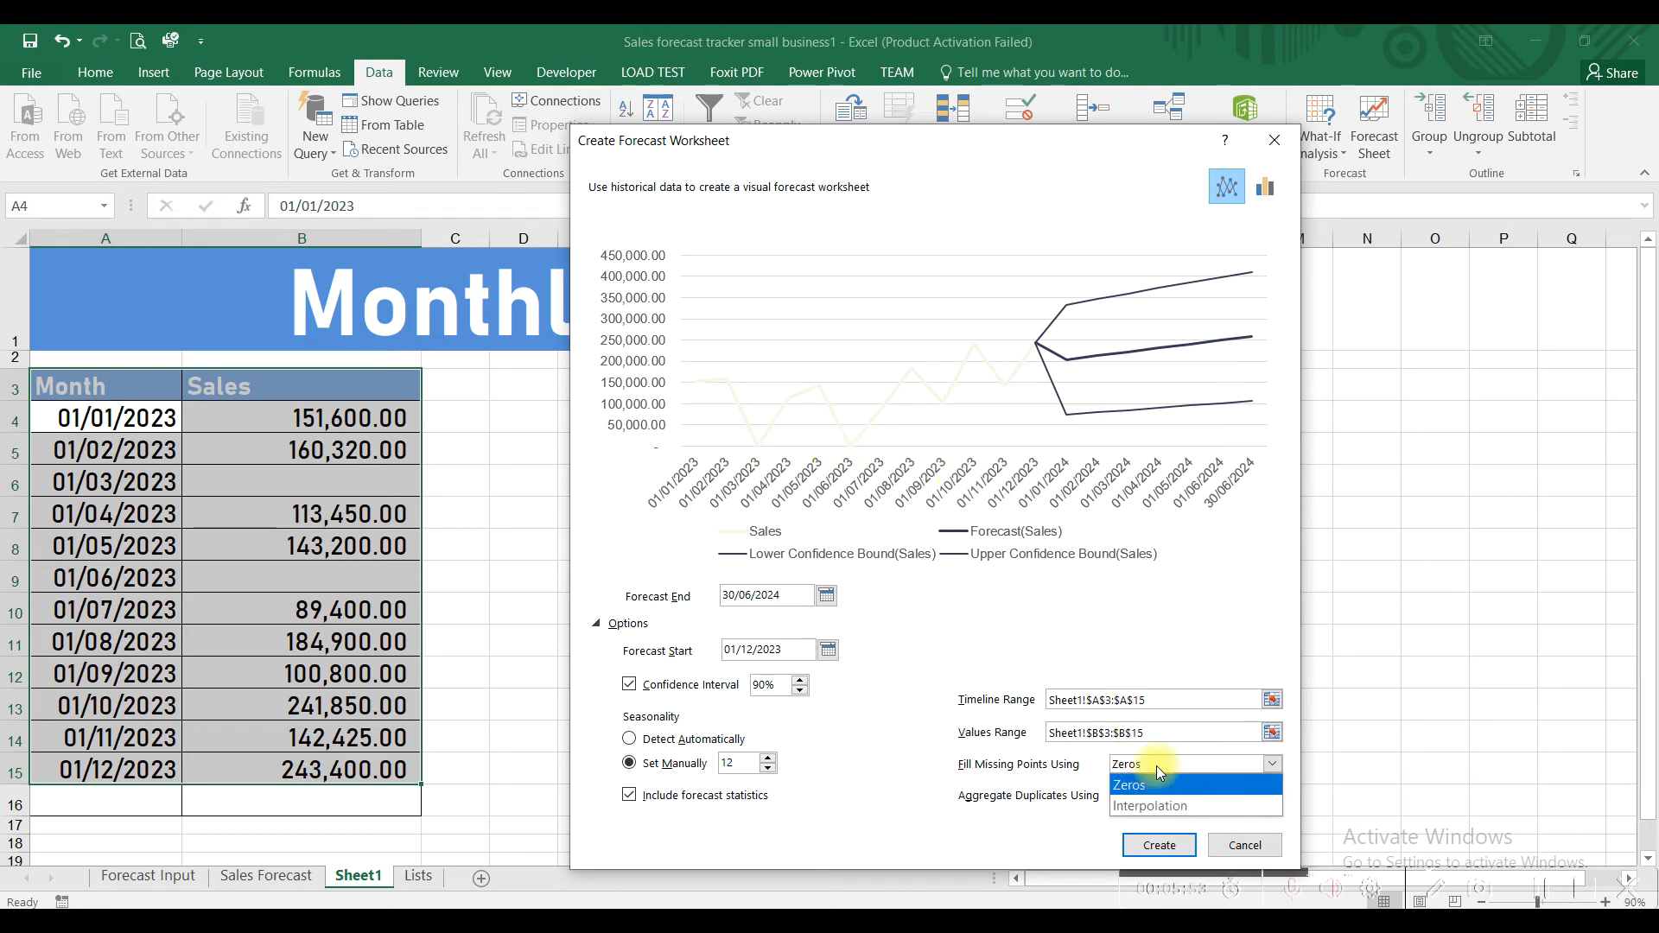
click(1189, 809)
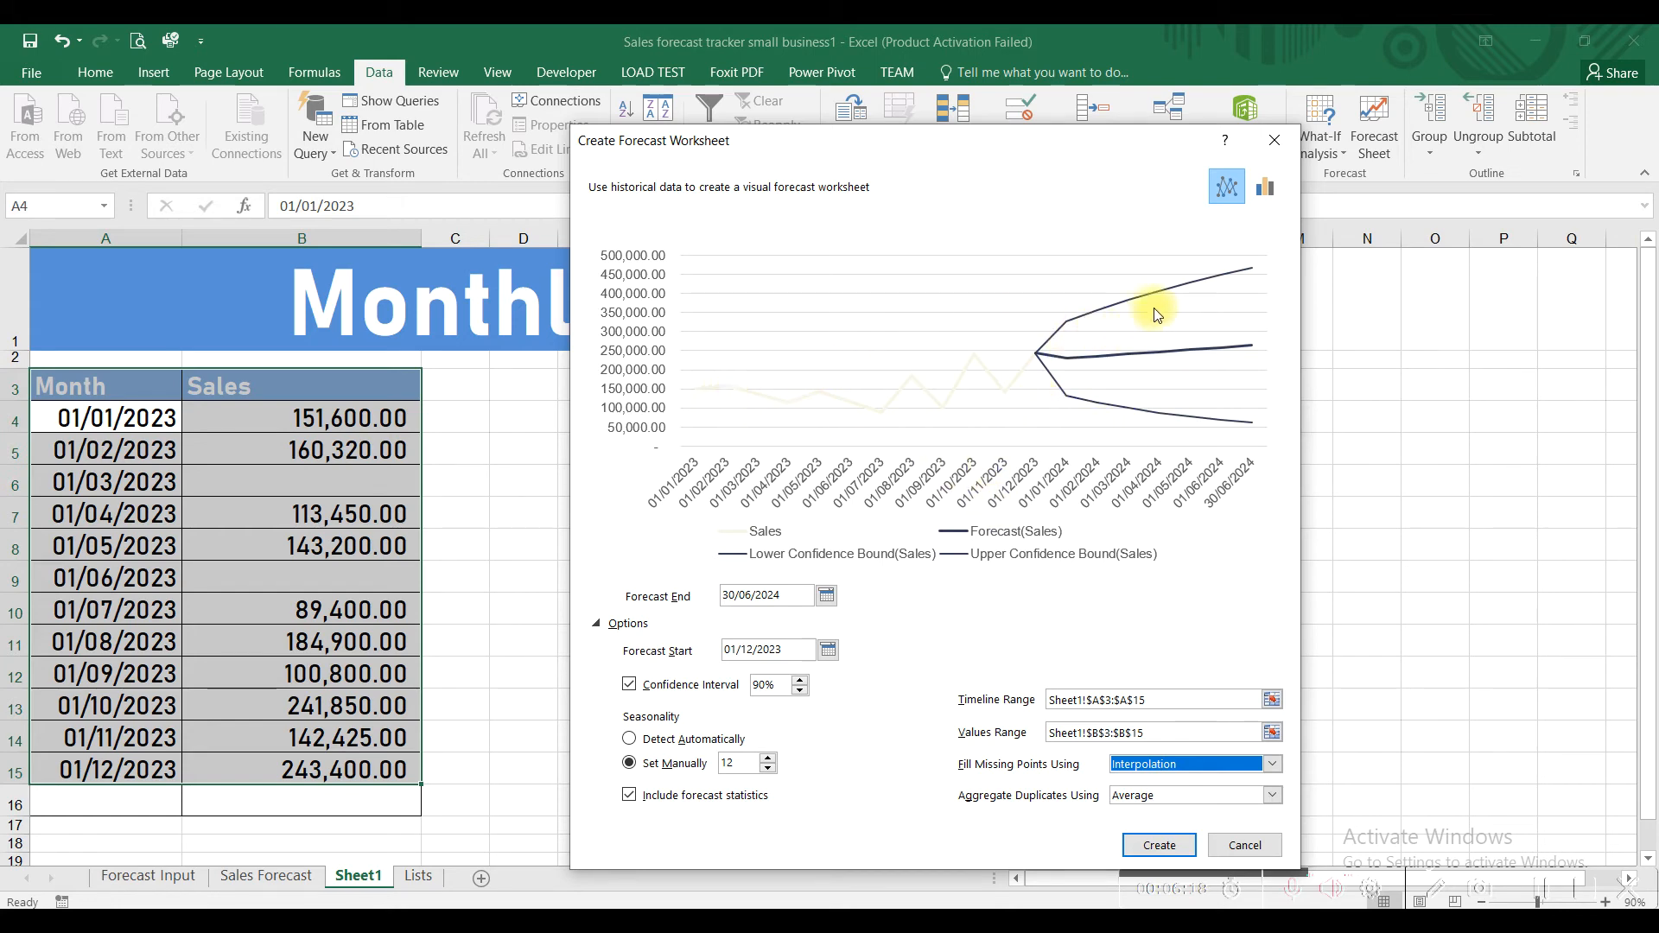
Compare the column and line chart previews, create the forecast worksheet with the line chart, and move its chart clear of the forecast table.
click(1265, 191)
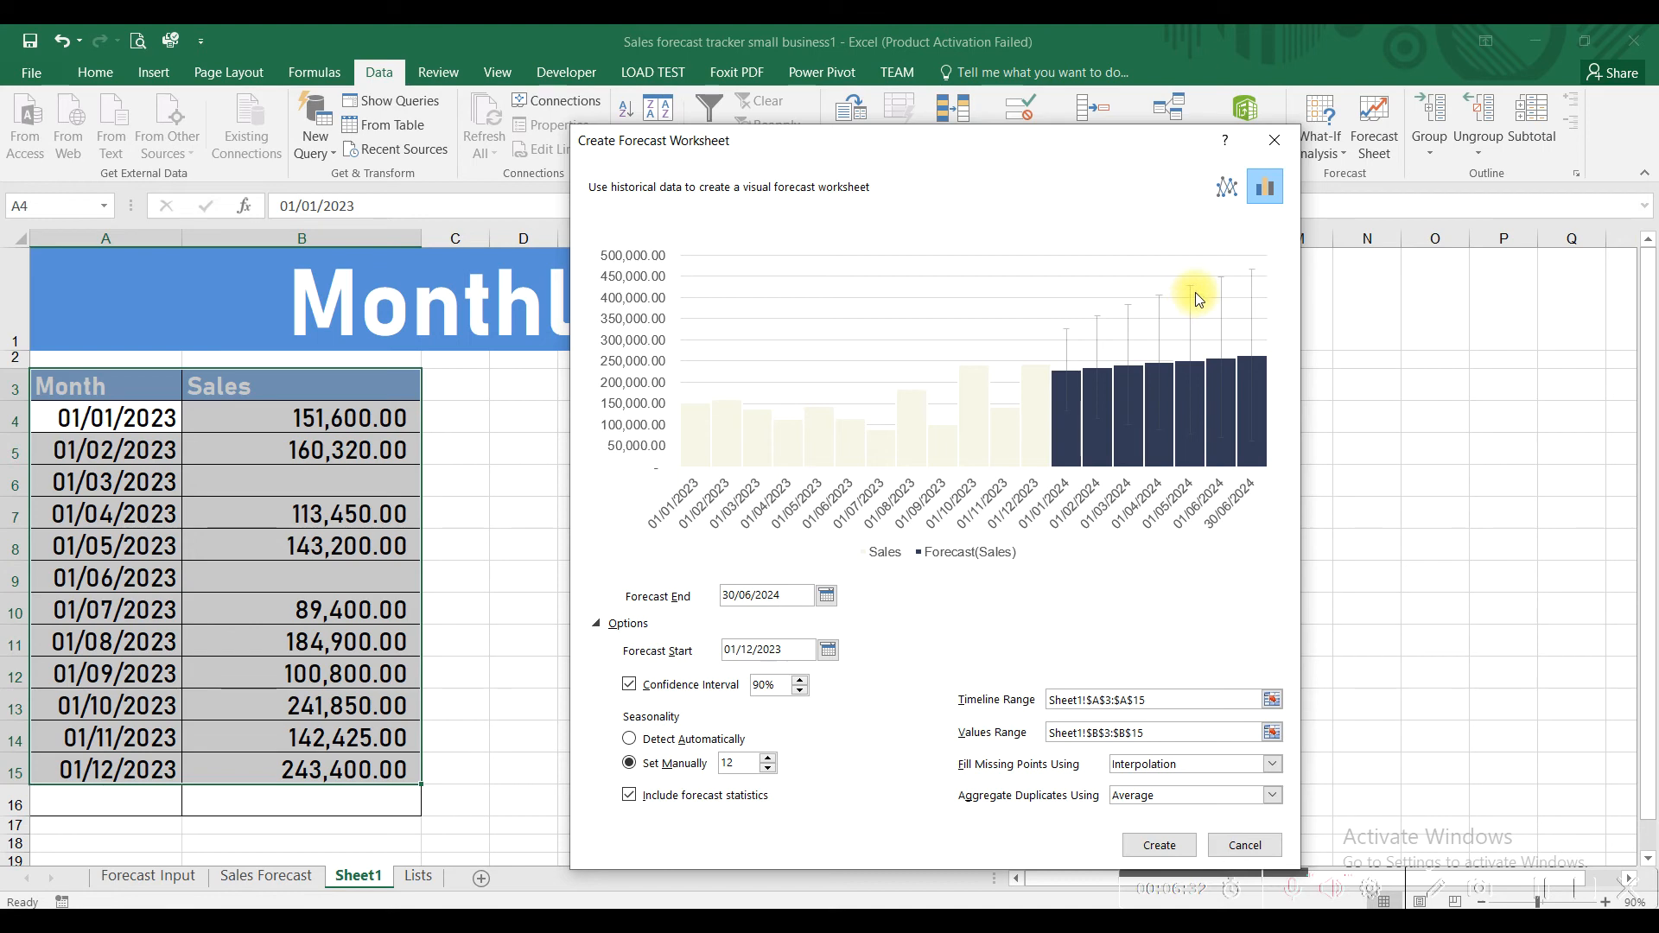
click(1227, 192)
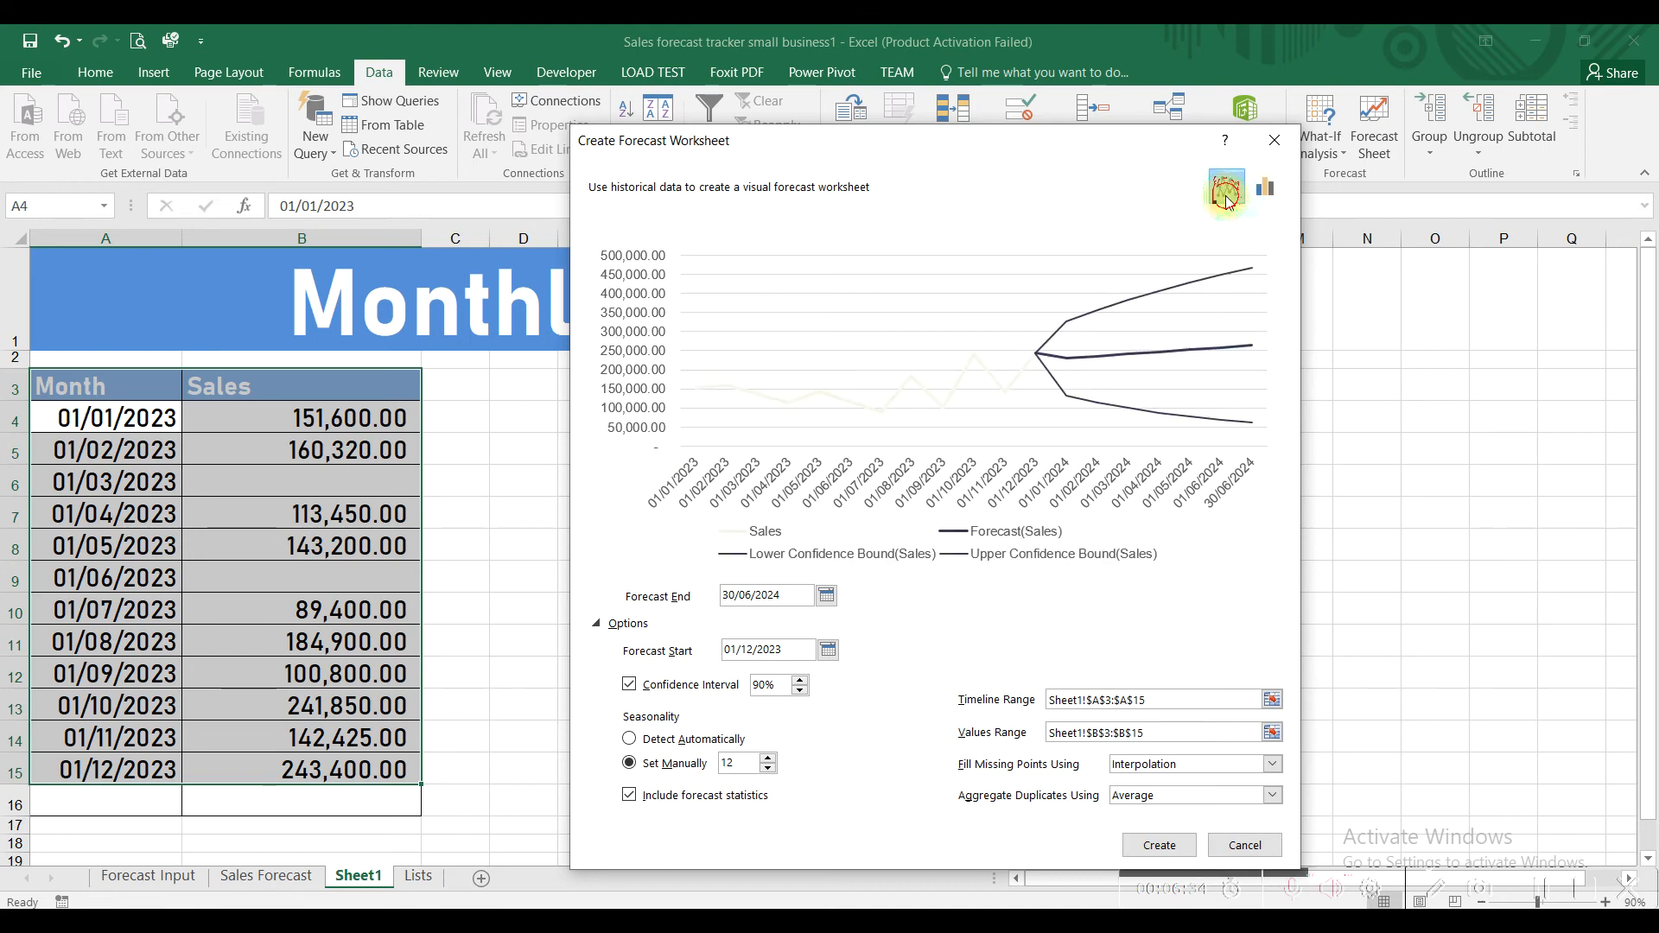
click(1262, 191)
click(1228, 188)
click(1156, 846)
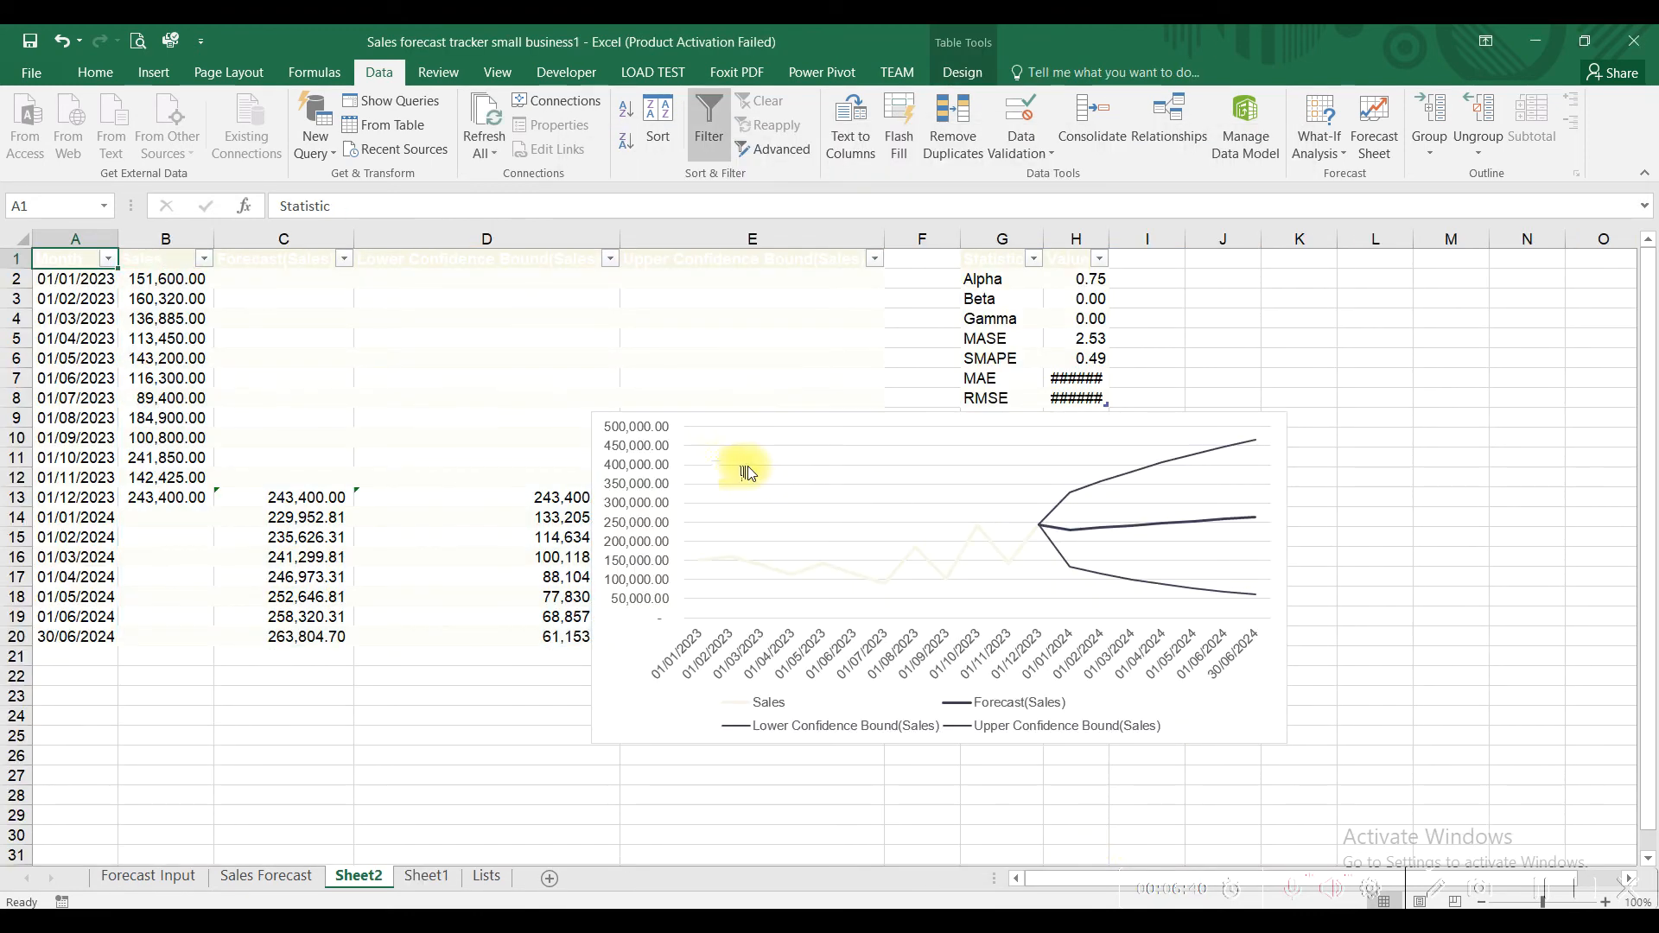
drag(751, 420, 1081, 454)
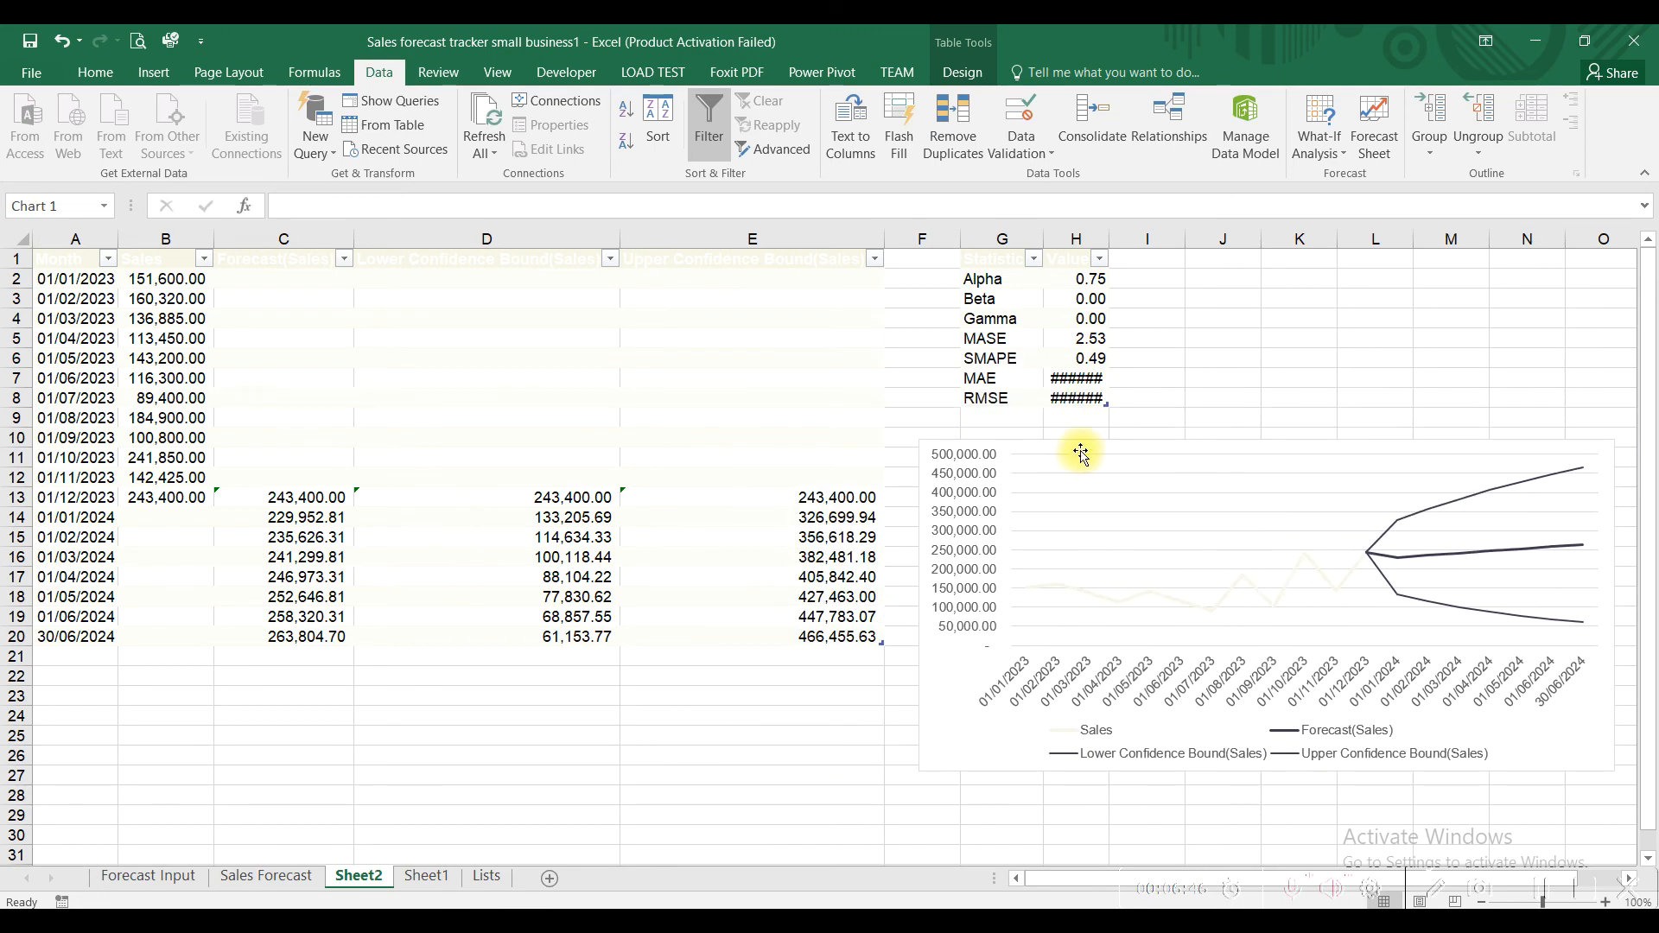
Switch the workbook to the theme with blue table headers, and widen the Month column enough to show full dates.
click(233, 72)
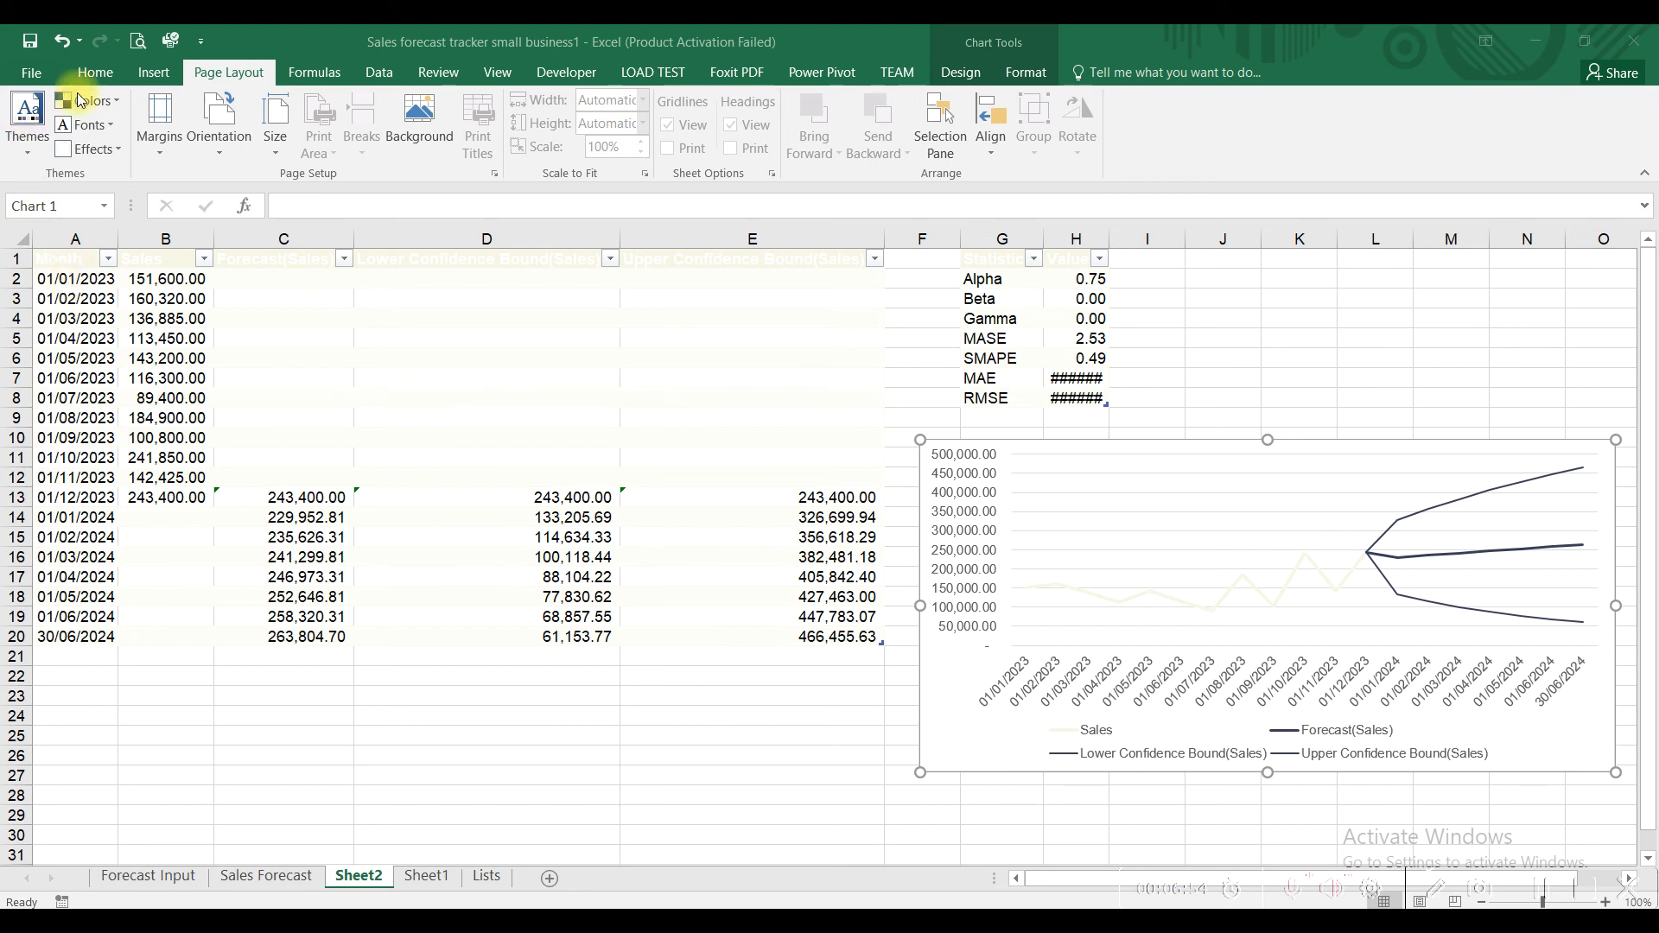
click(26, 158)
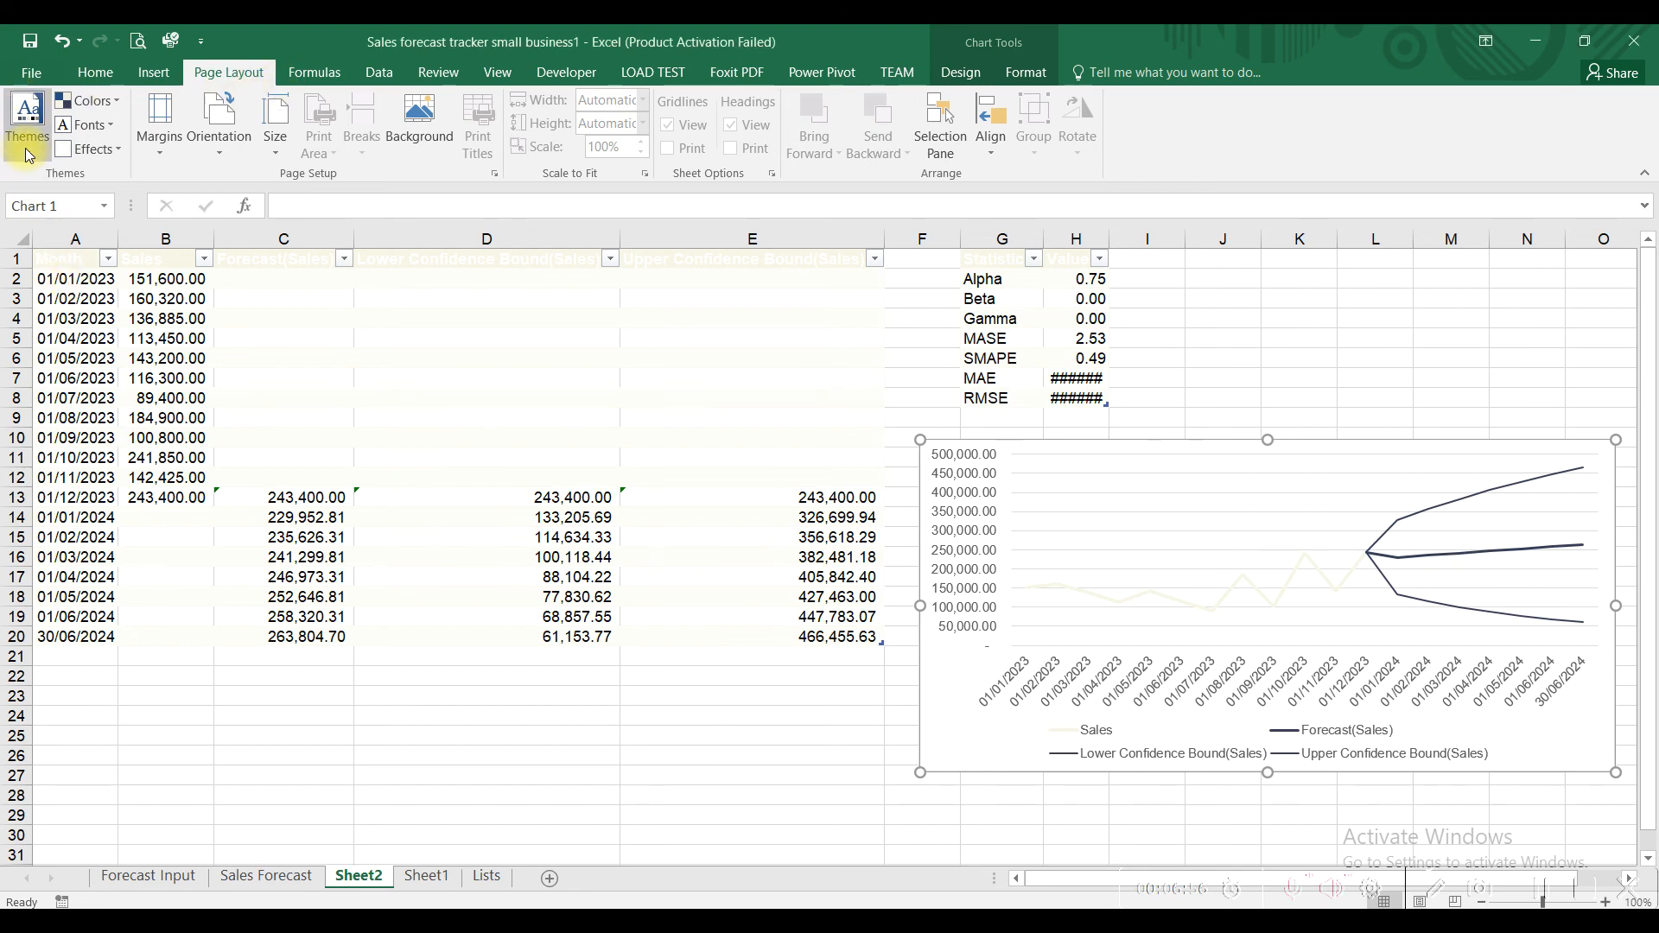
click(78, 231)
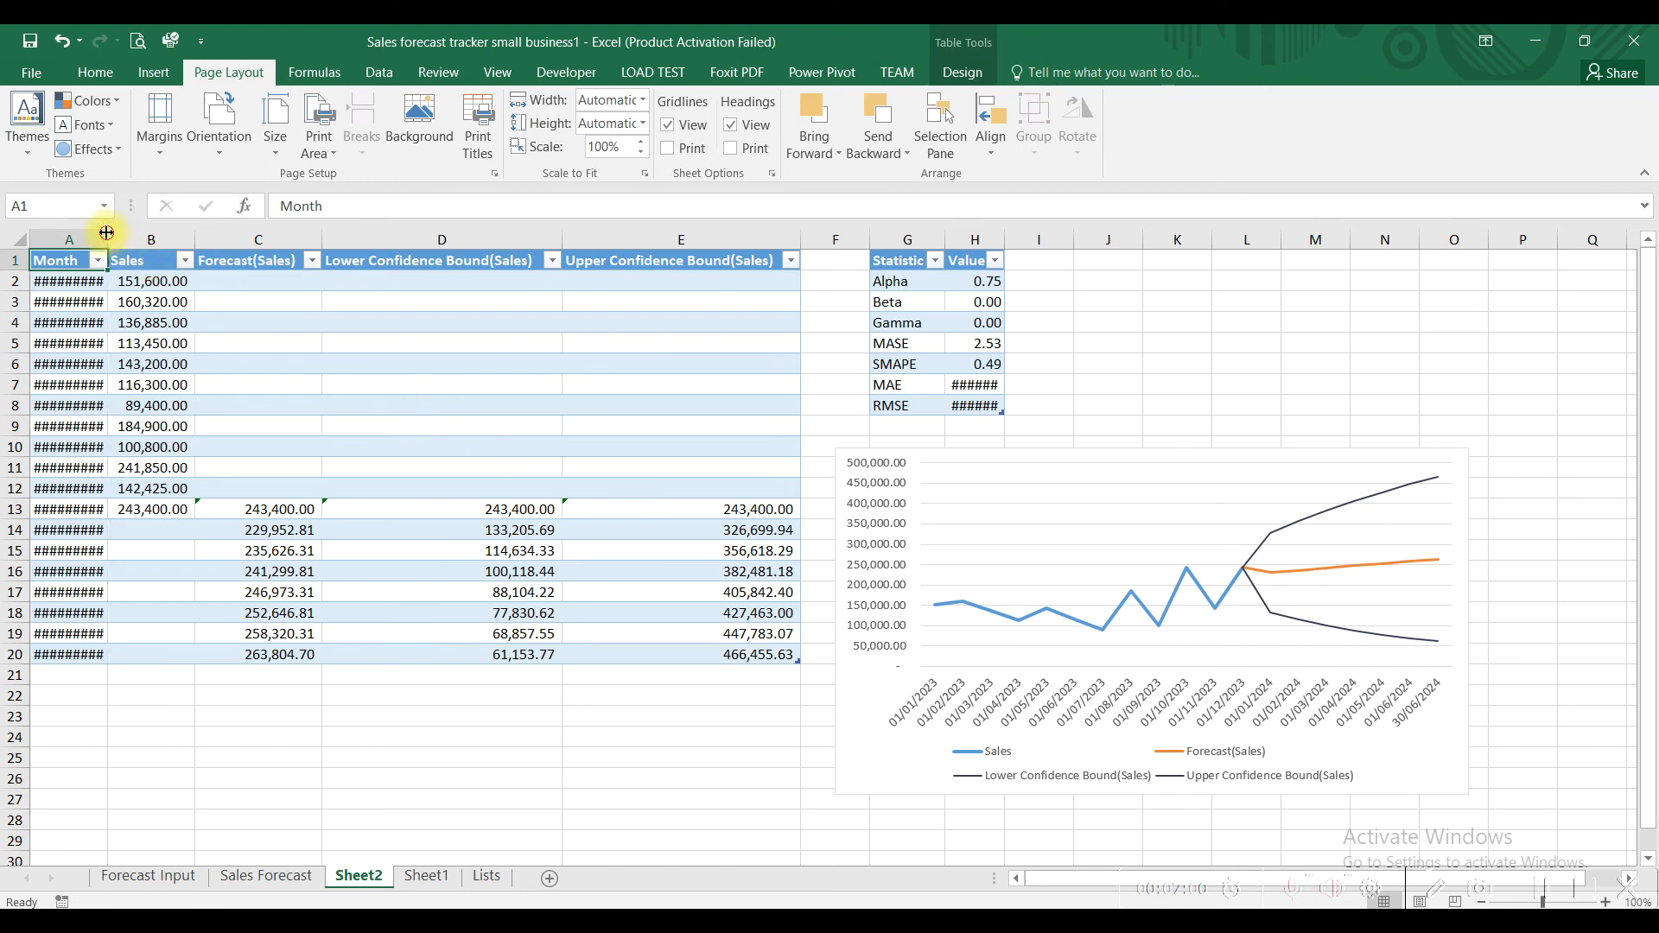
drag(106, 232, 112, 232)
click(173, 343)
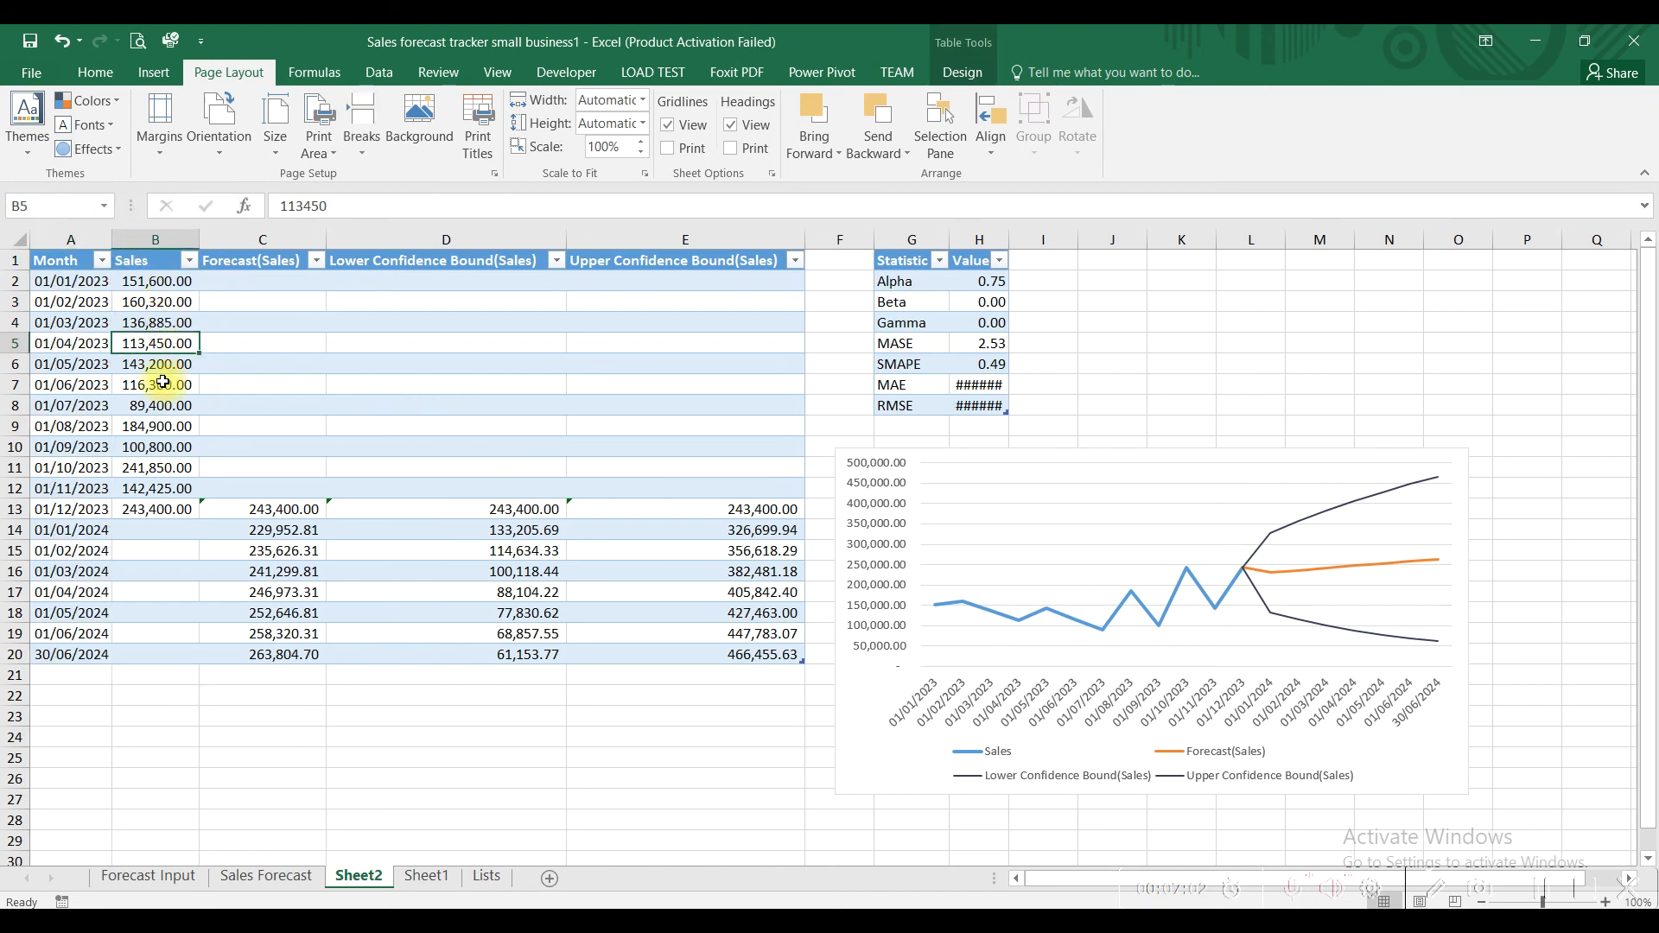
Examine the historical months and sales in A2:B13, and the forecast and confidence bound values in C13:E20.
drag(71, 281, 88, 503)
drag(162, 282, 158, 511)
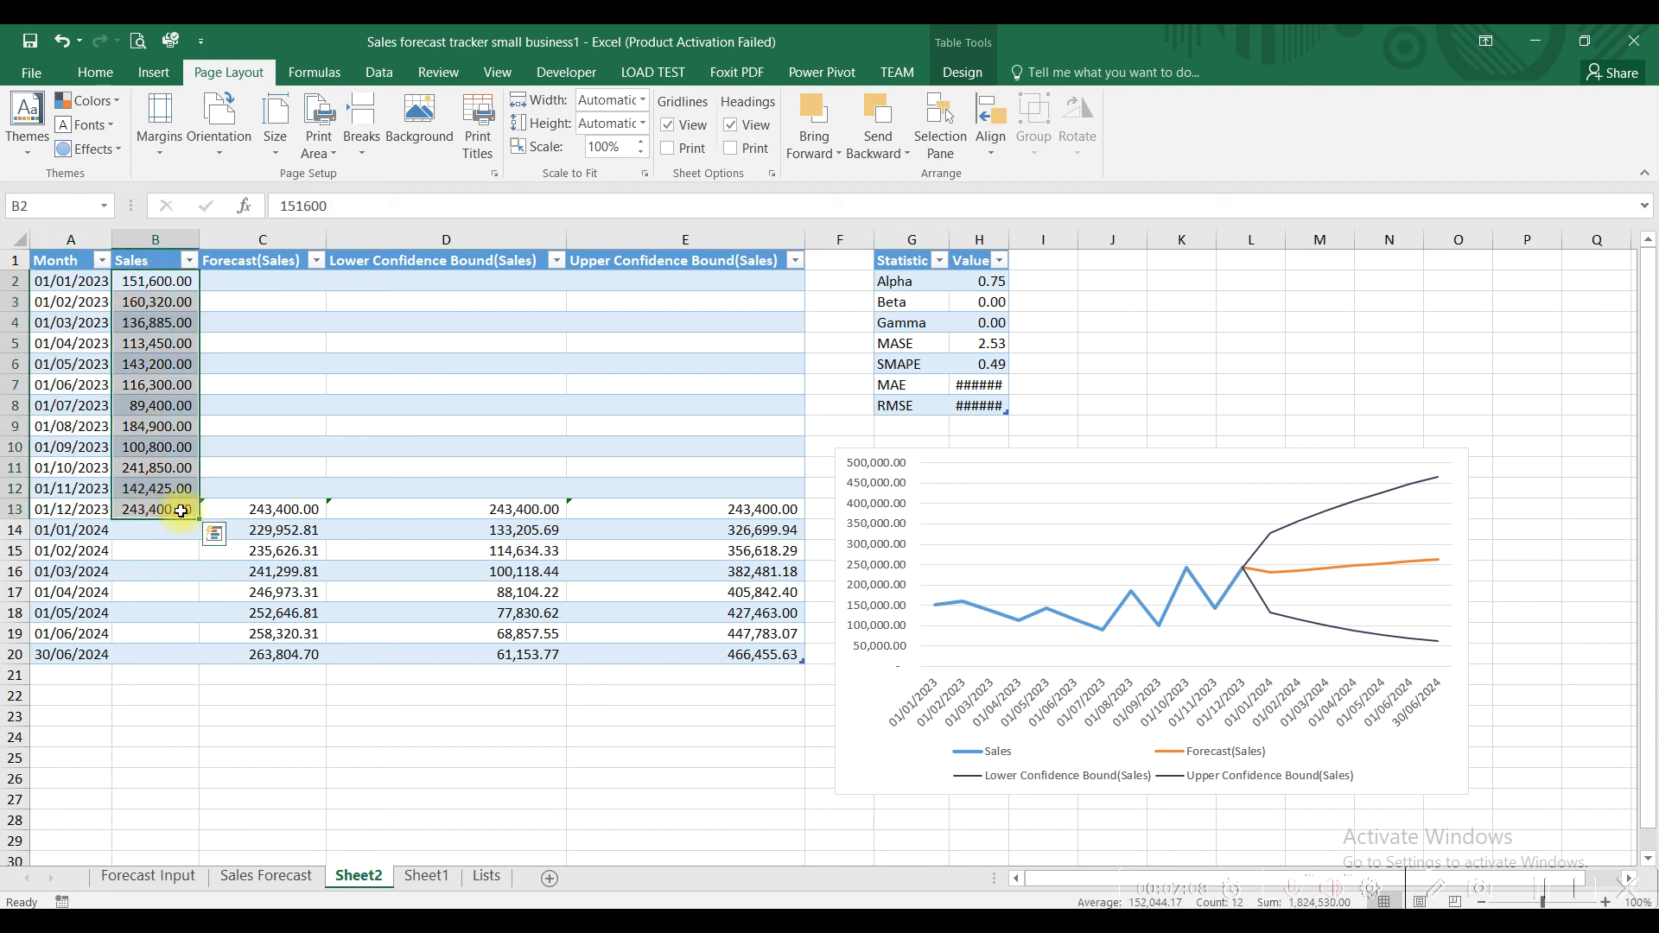
click(83, 509)
click(294, 512)
drag(294, 513, 690, 658)
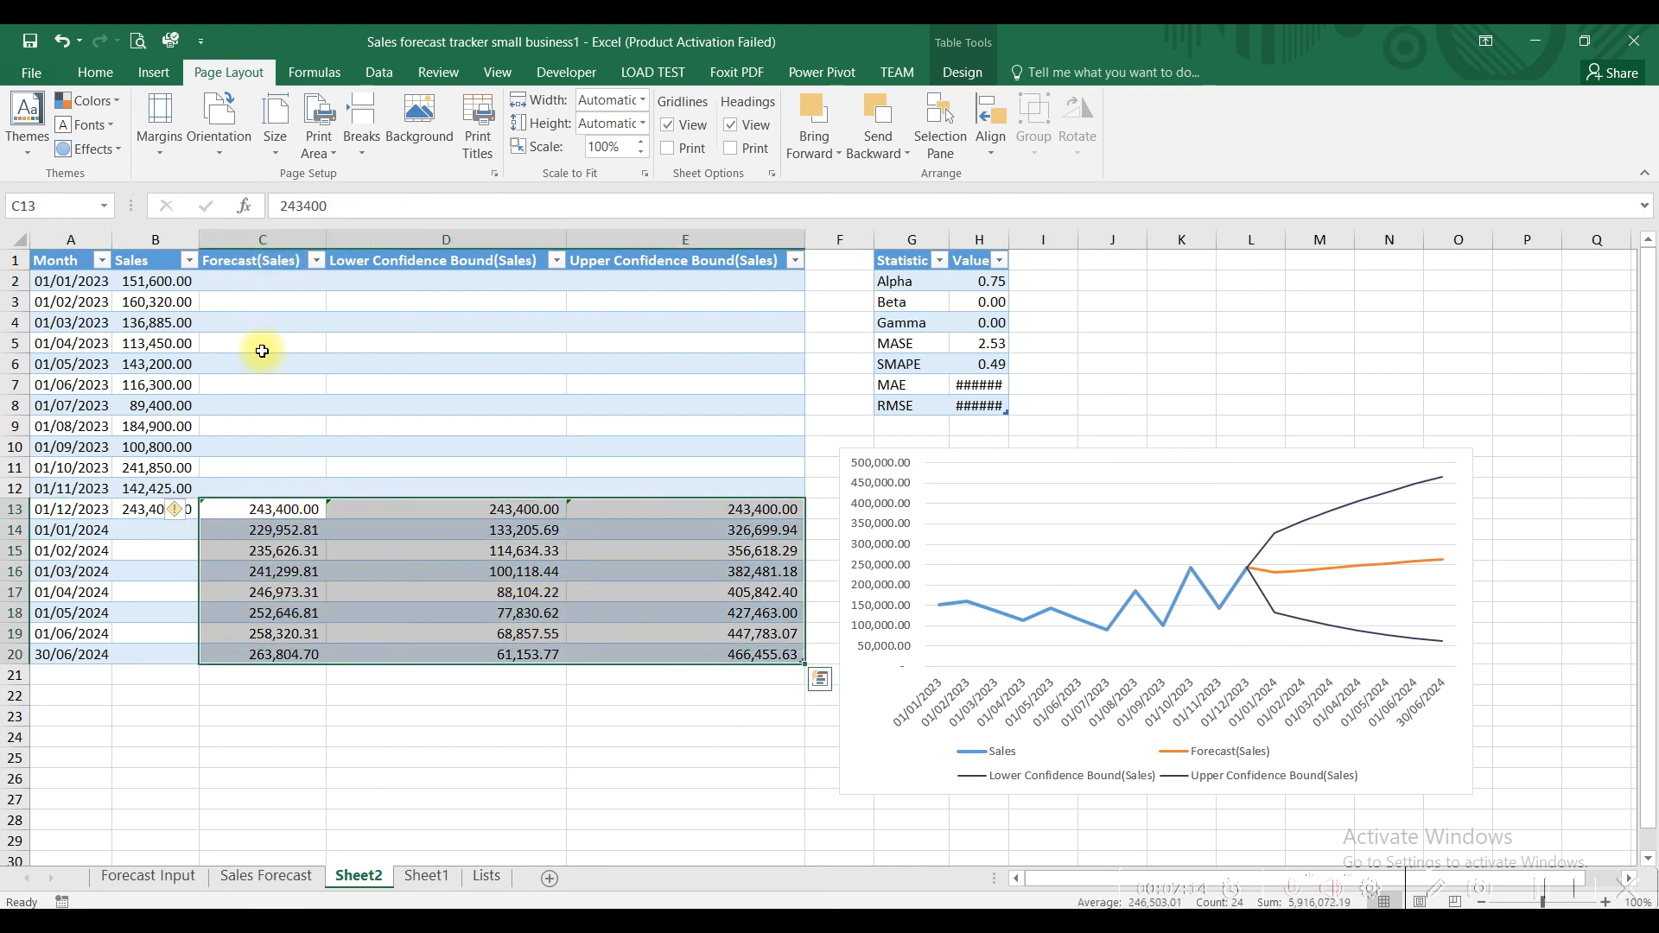
click(257, 511)
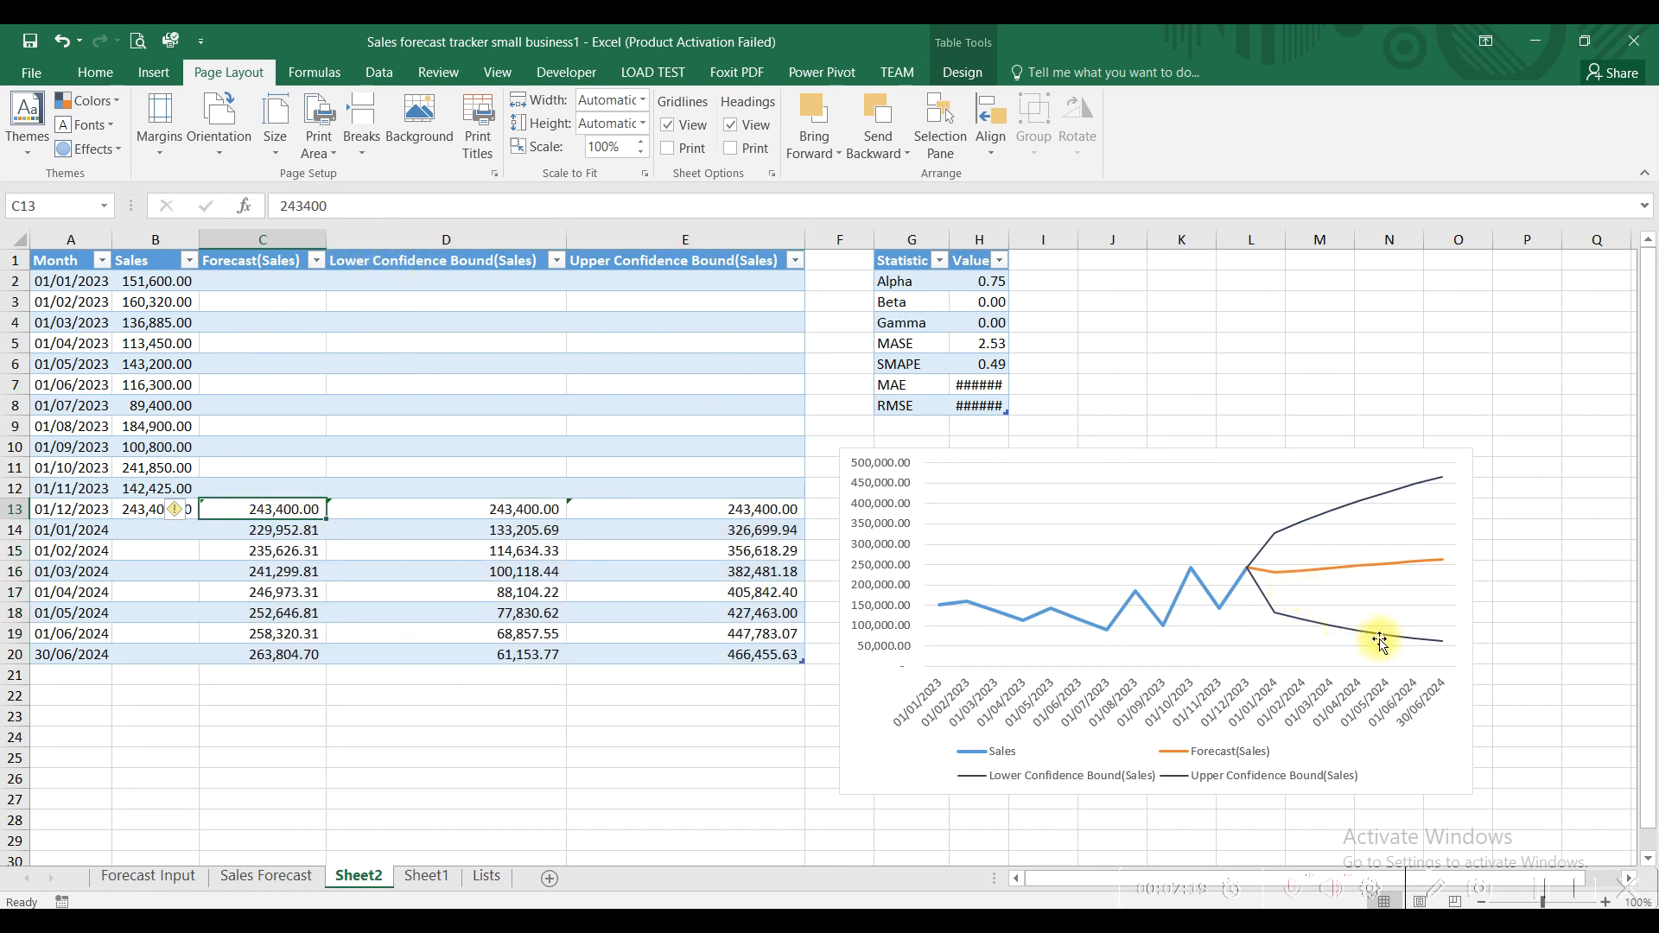
click(499, 515)
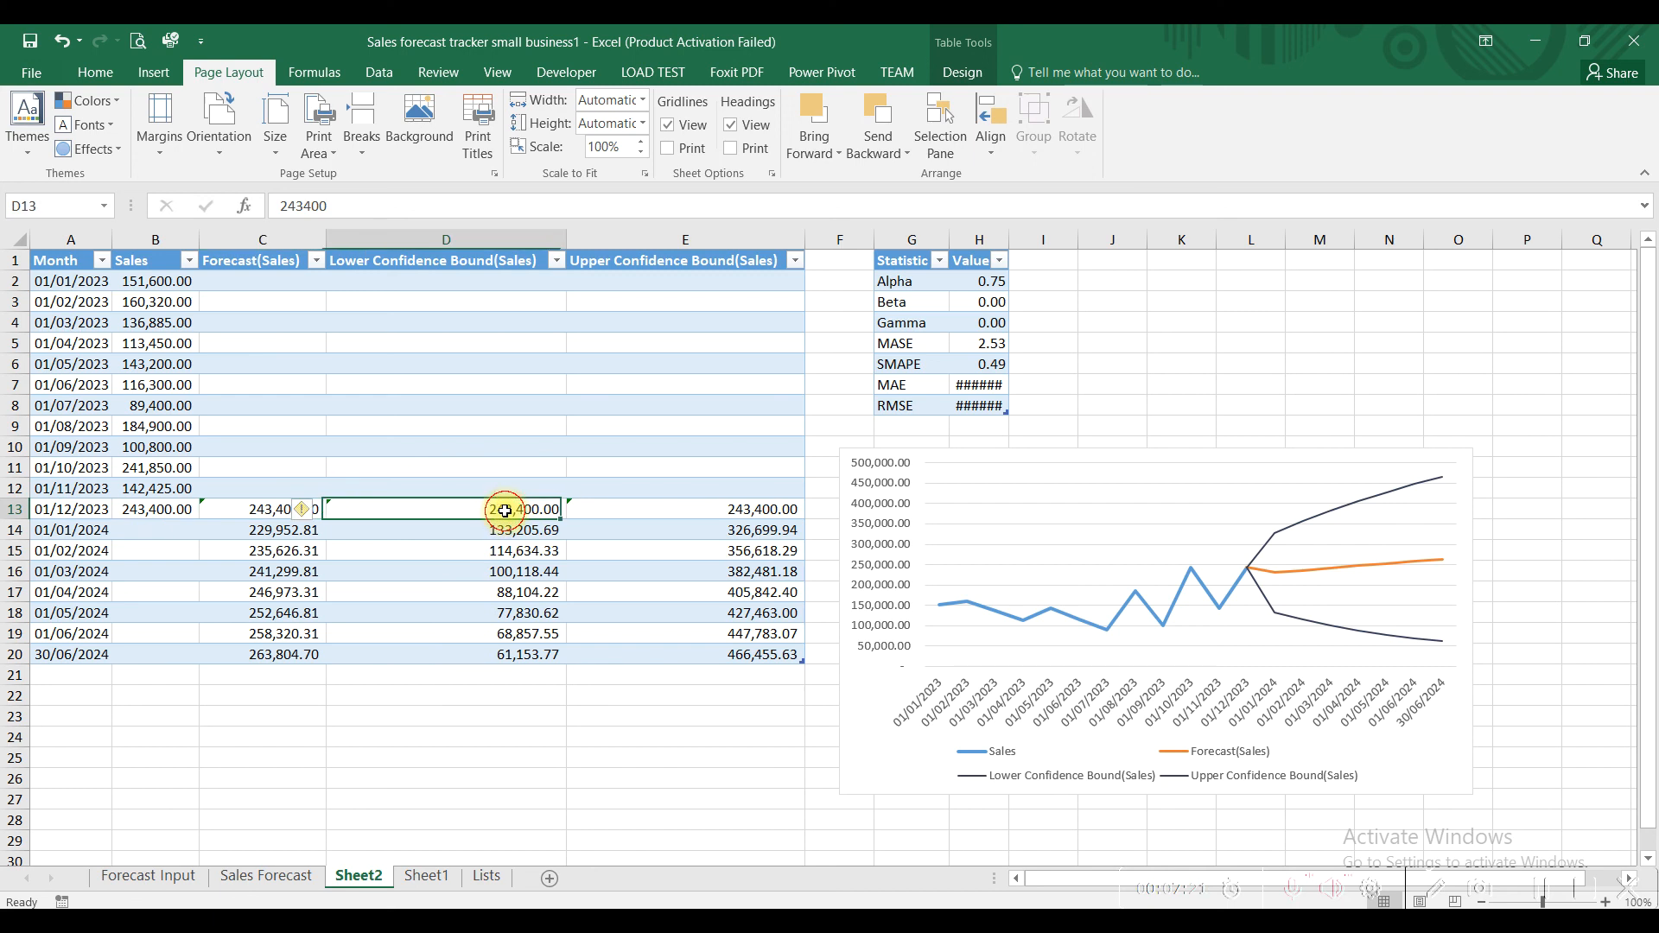
click(741, 508)
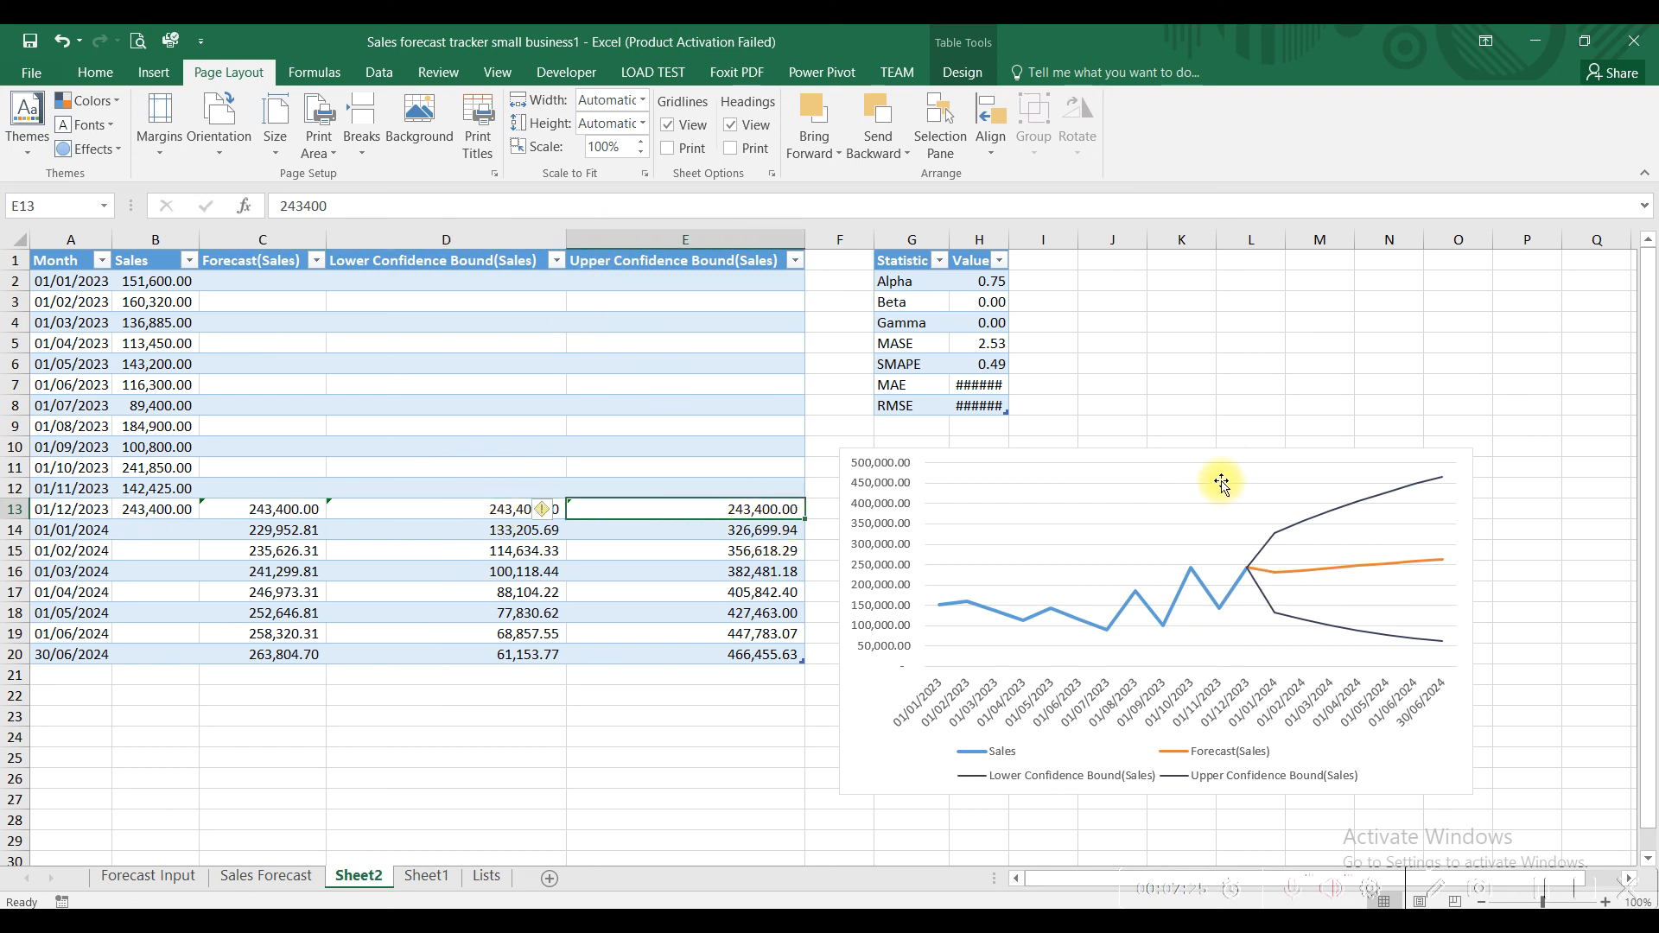
Enlarge the forecast chart and place it beside the forecast table, starting at column F near row 1.
click(984, 514)
drag(836, 446, 666, 310)
drag(871, 308, 1020, 247)
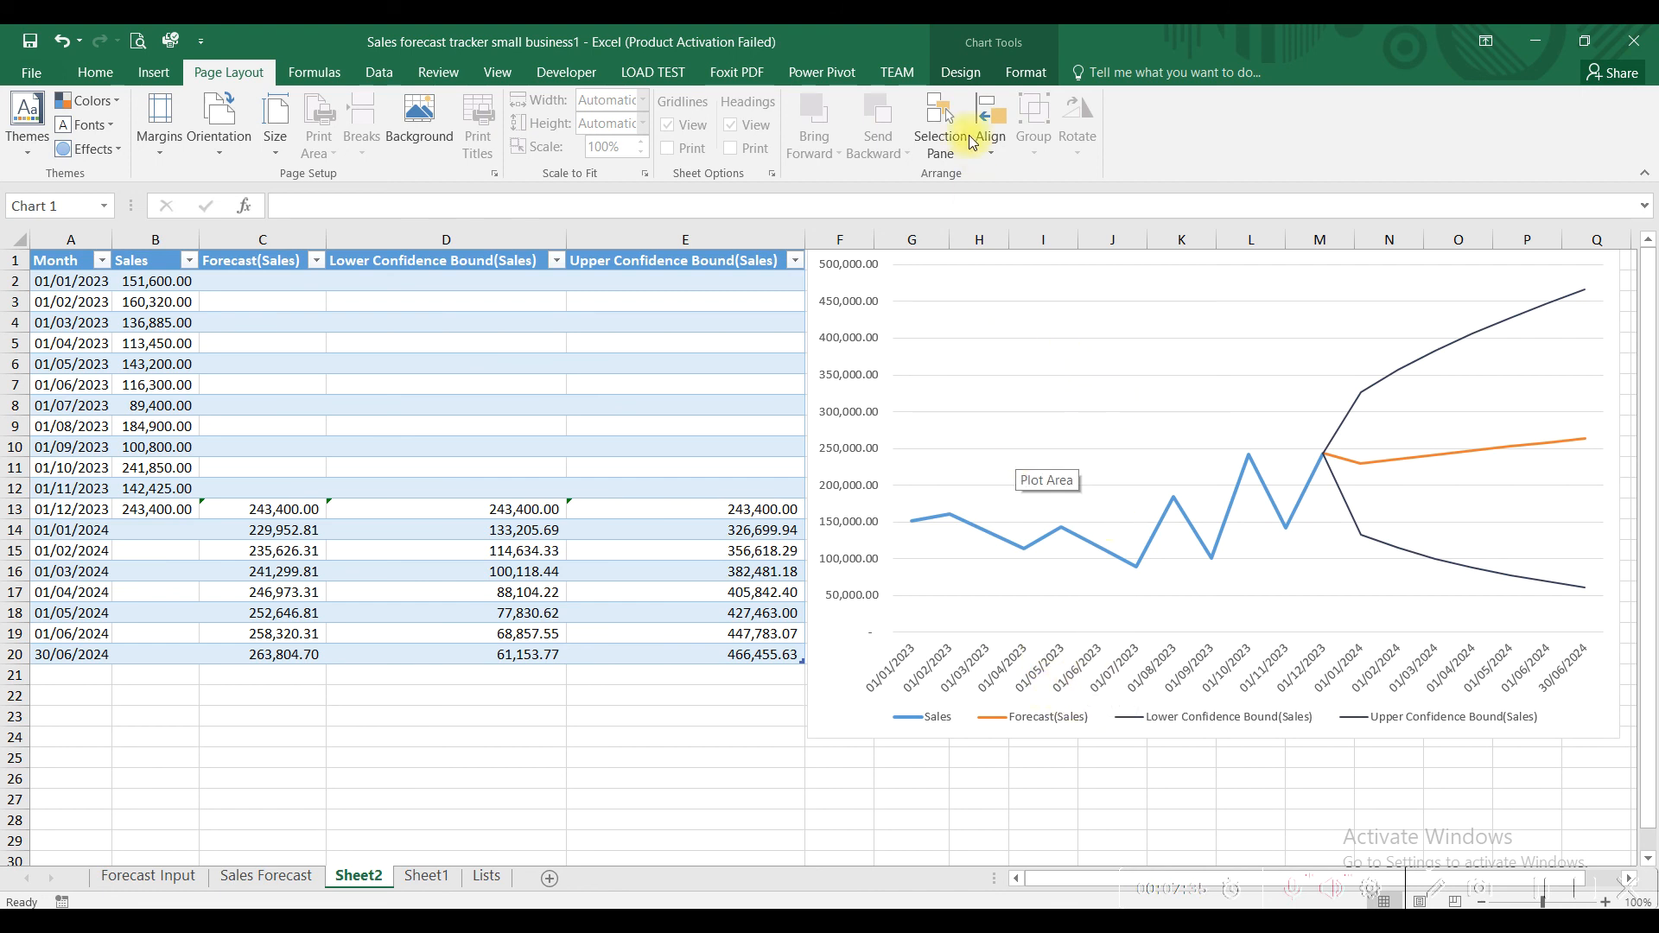
Apply the dark chart style Style 6 to the forecast chart and reposition it beside the forecast table near row 1.
click(958, 72)
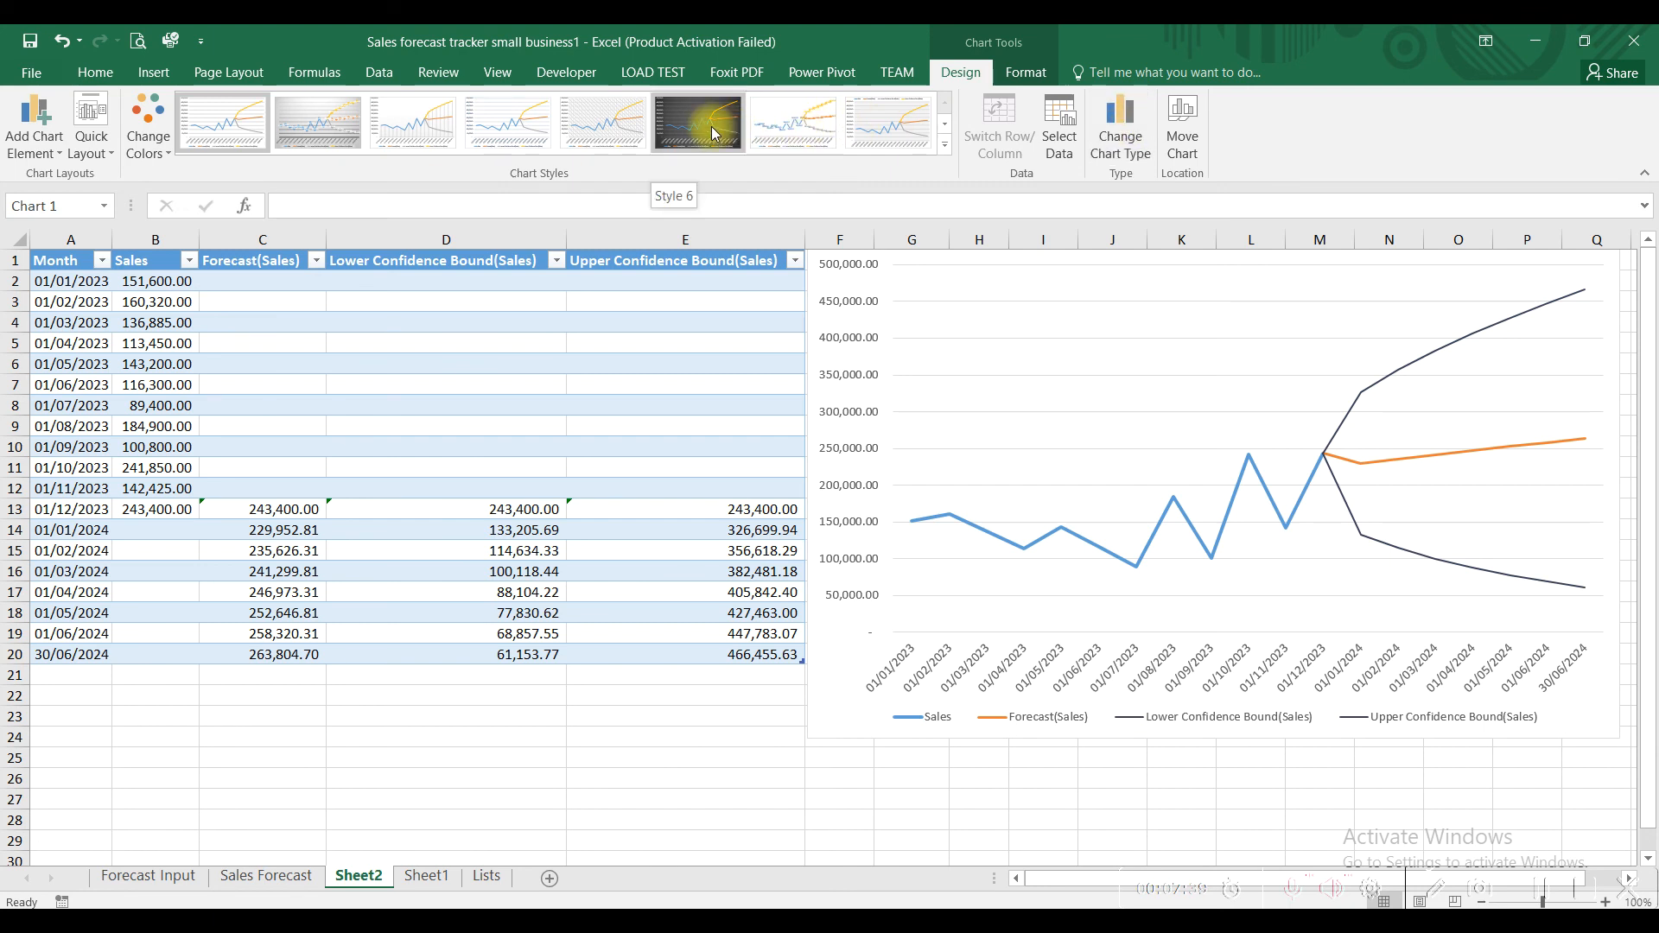
click(934, 296)
click(830, 284)
click(808, 307)
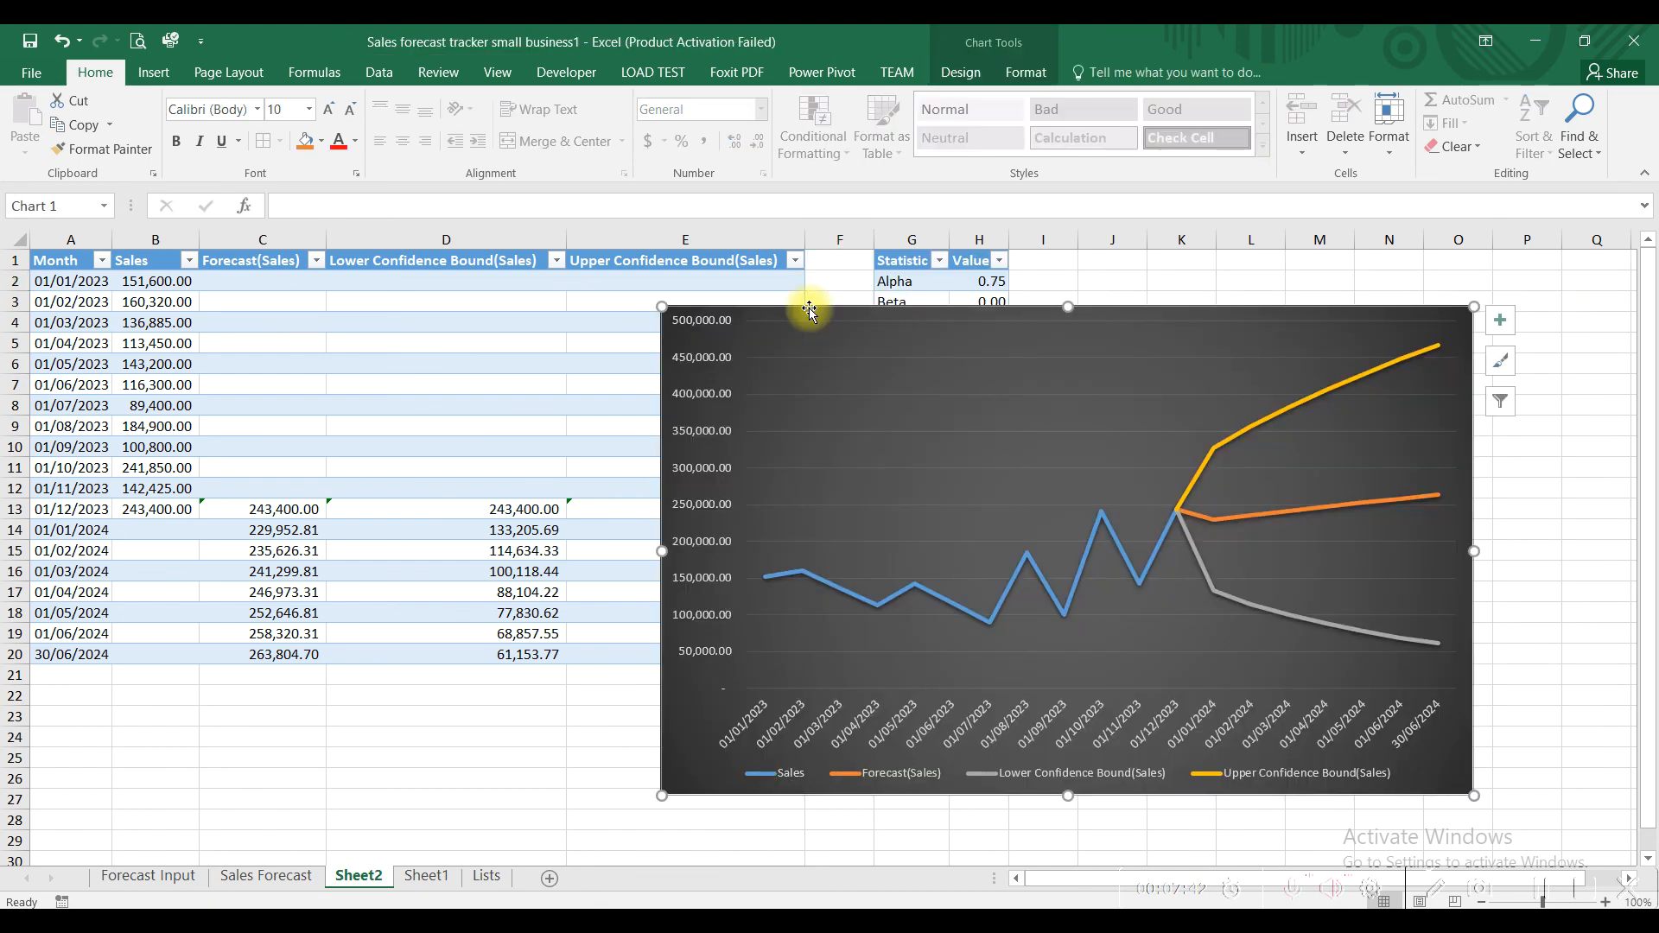
drag(905, 313, 1018, 259)
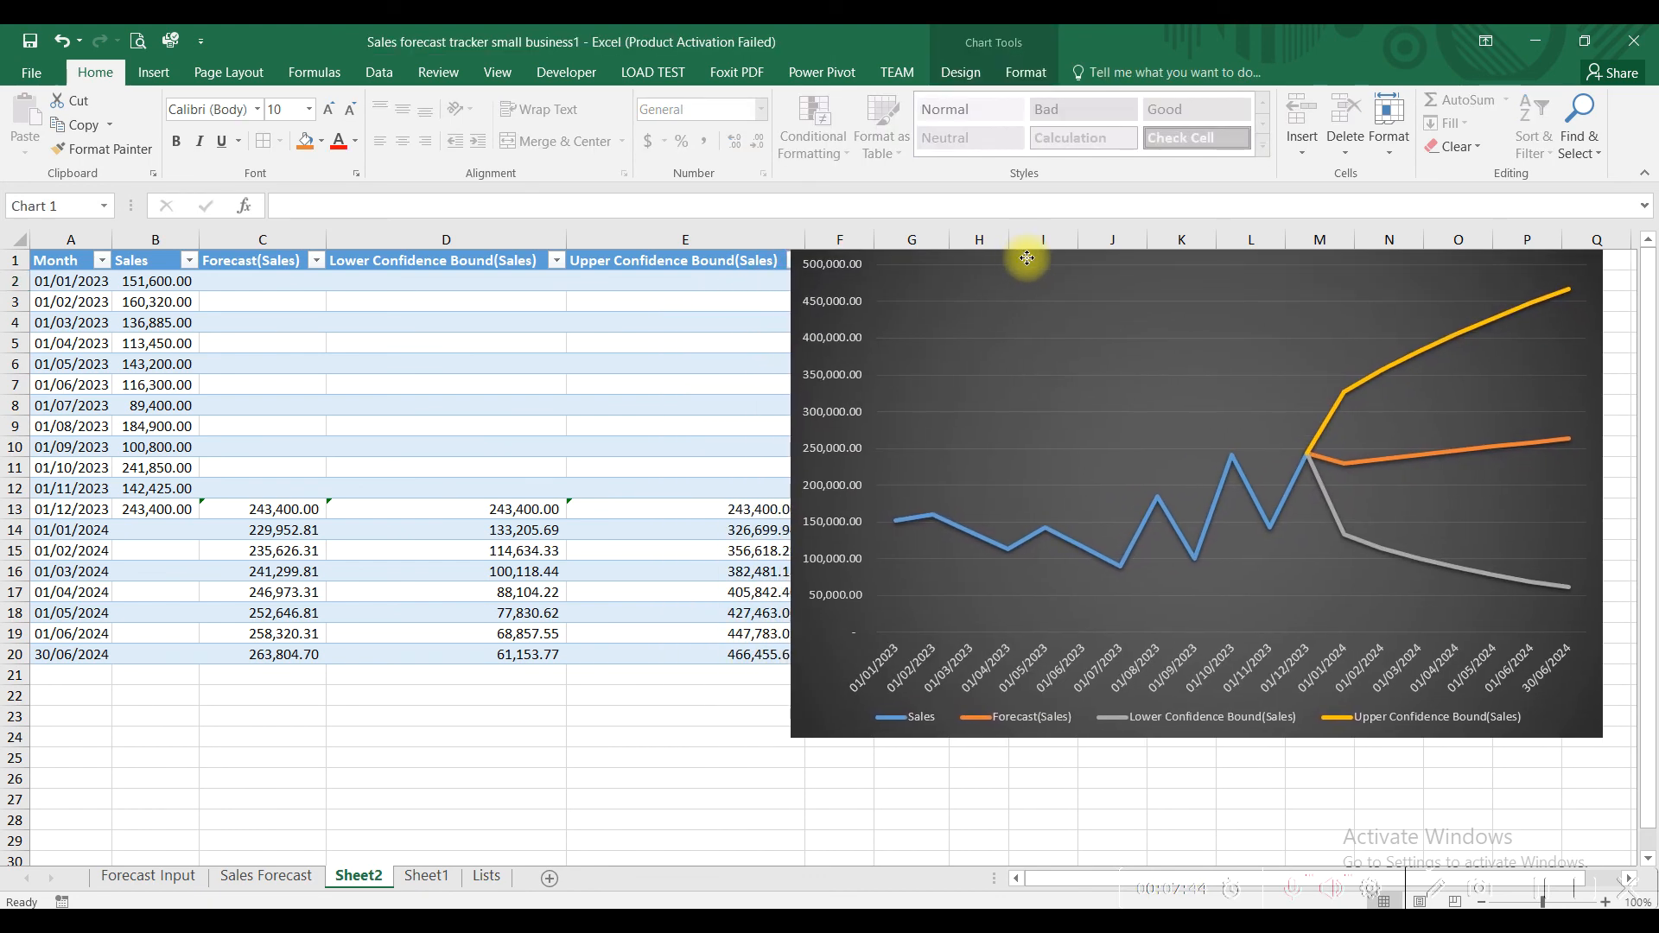